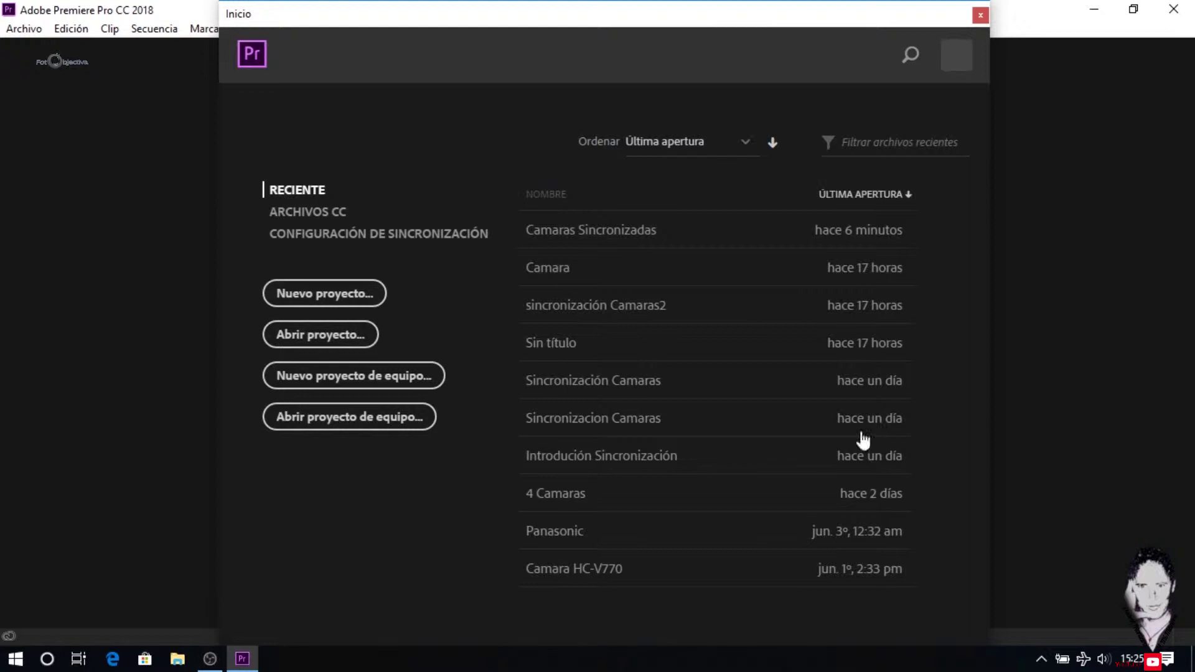
Create a new Premiere Pro project named 'Camaras 4'
click(333, 299)
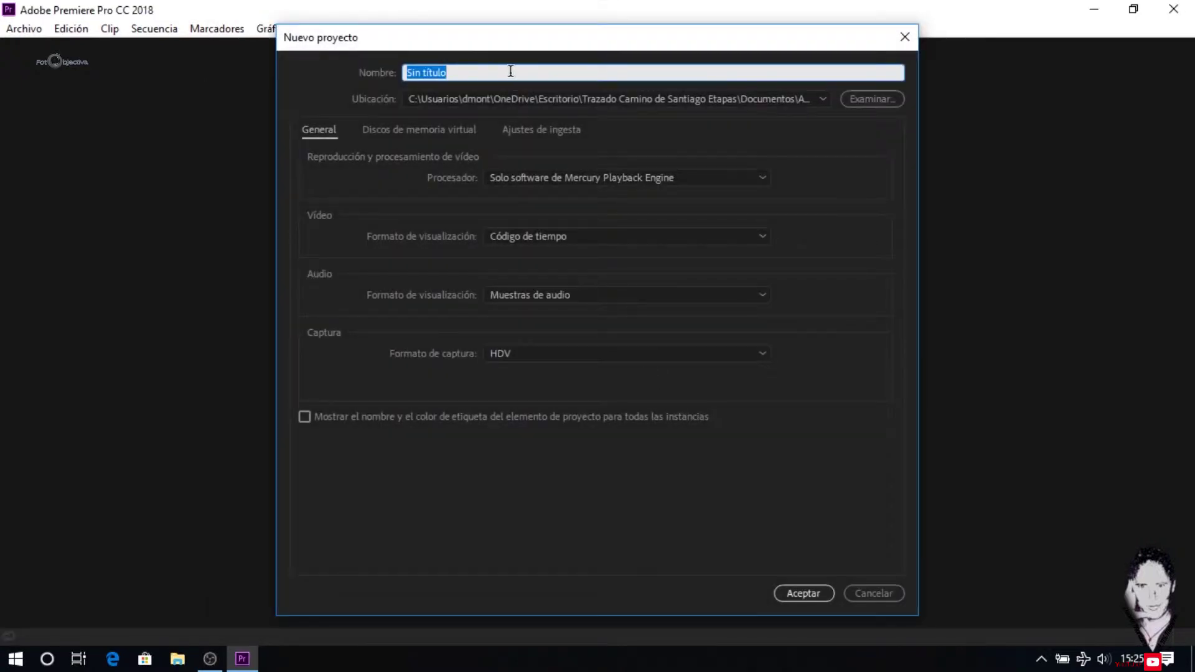
text(Camaras 4)
click(801, 595)
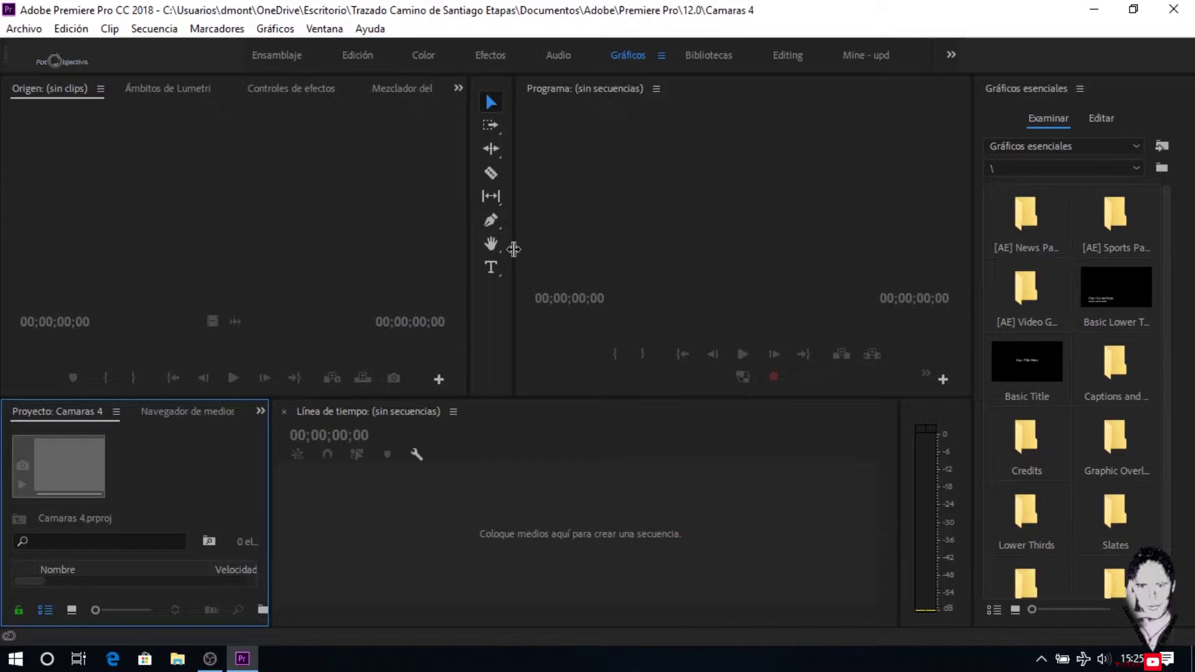
Import all five media files: the four camera clips and the separate audio recording
mouse_move(509, 249)
mouse_down()
mouse_move(235, 272)
mouse_move(224, 249)
mouse_up()
click(25, 29)
click(112, 509)
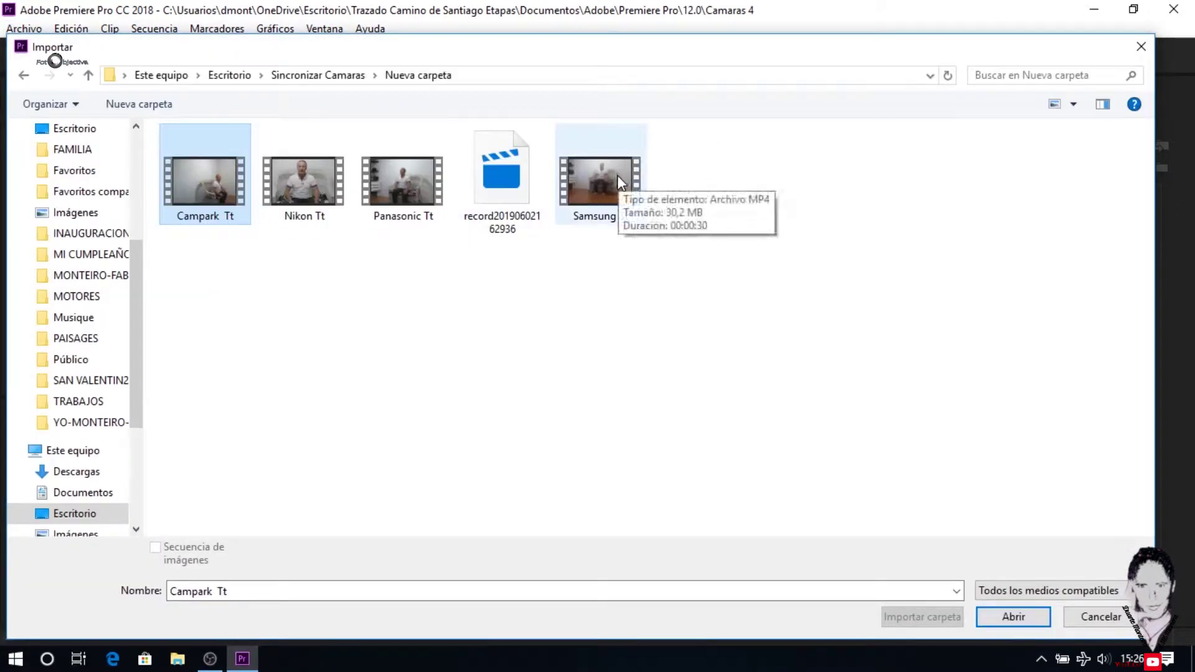
shift+click(618, 174)
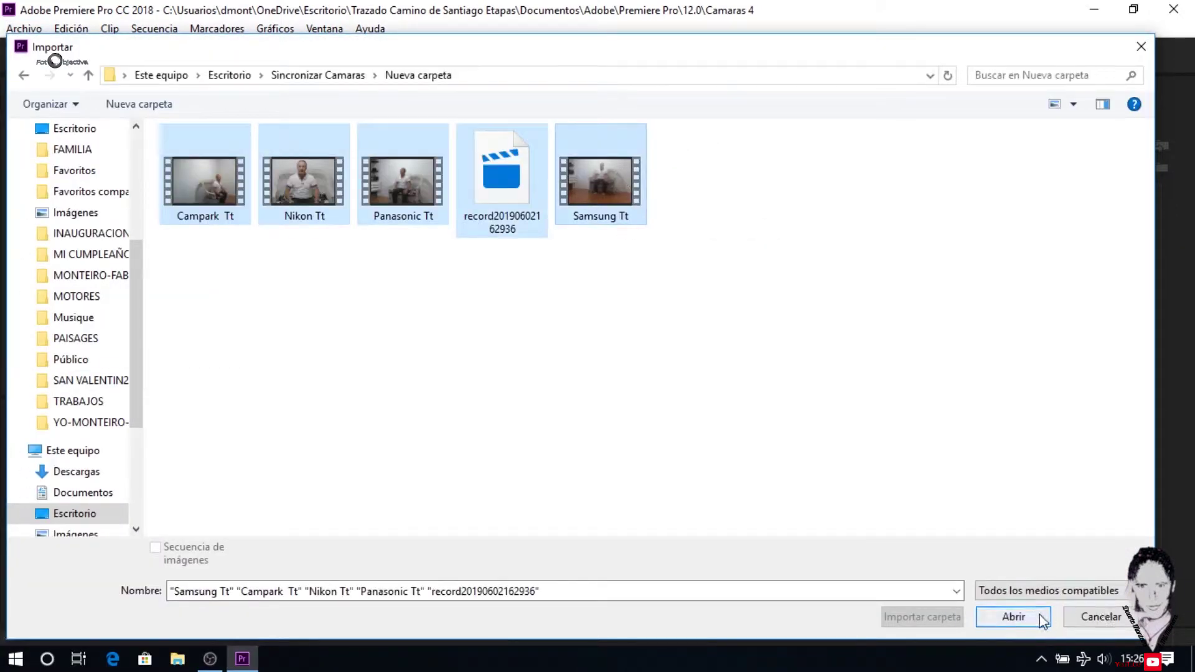
click(1027, 616)
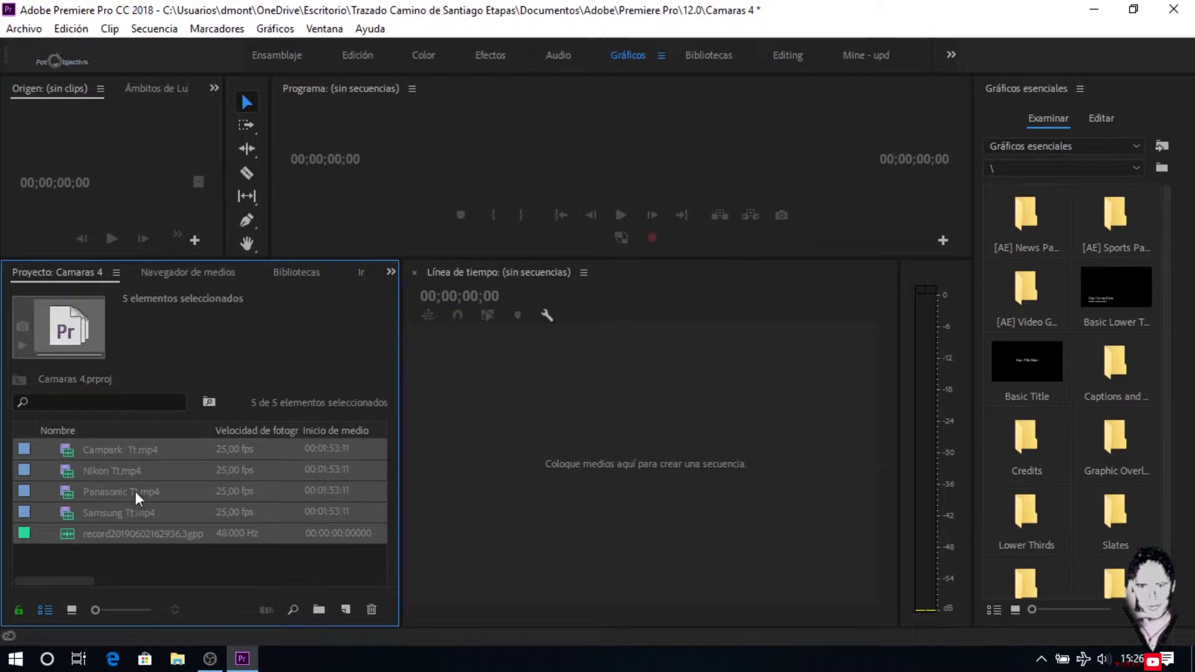
Create a multicamera source sequence named Multicámara from the selected clips, synced by audio
right_click(95, 449)
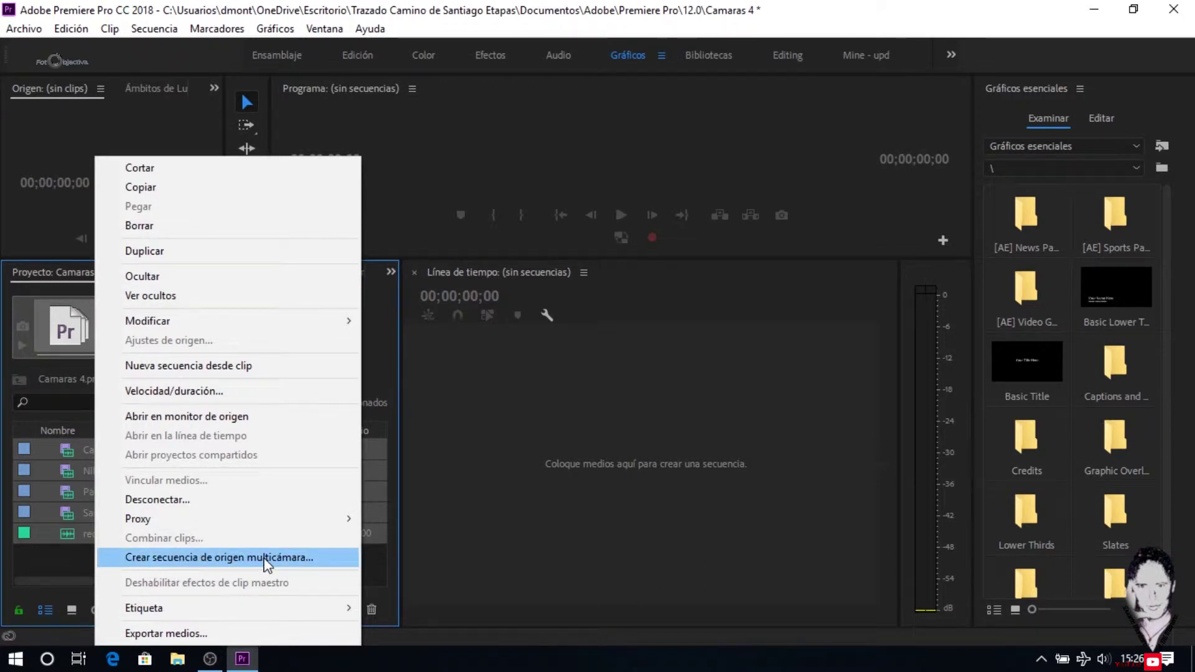
click(266, 560)
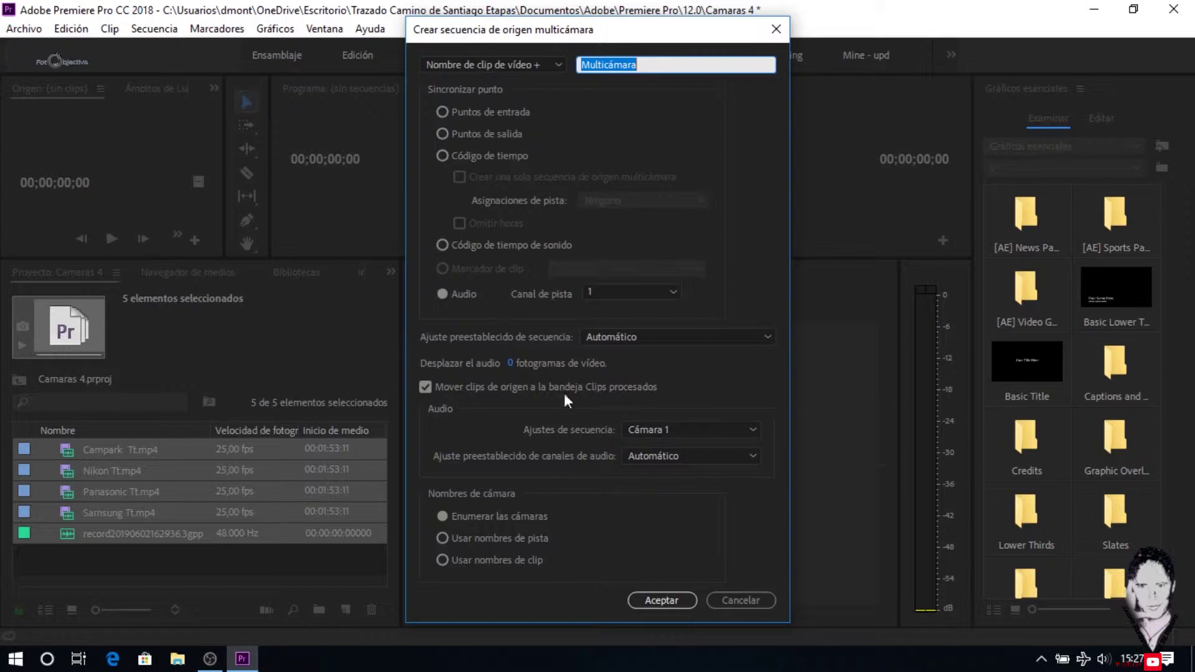
click(445, 298)
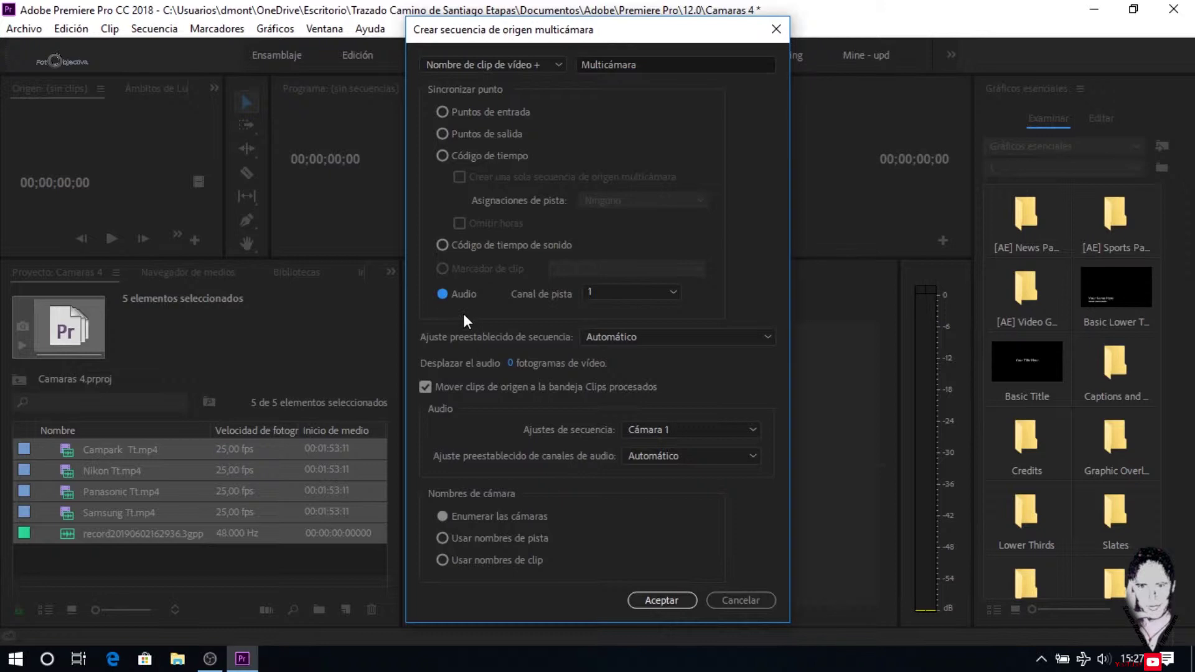
click(660, 600)
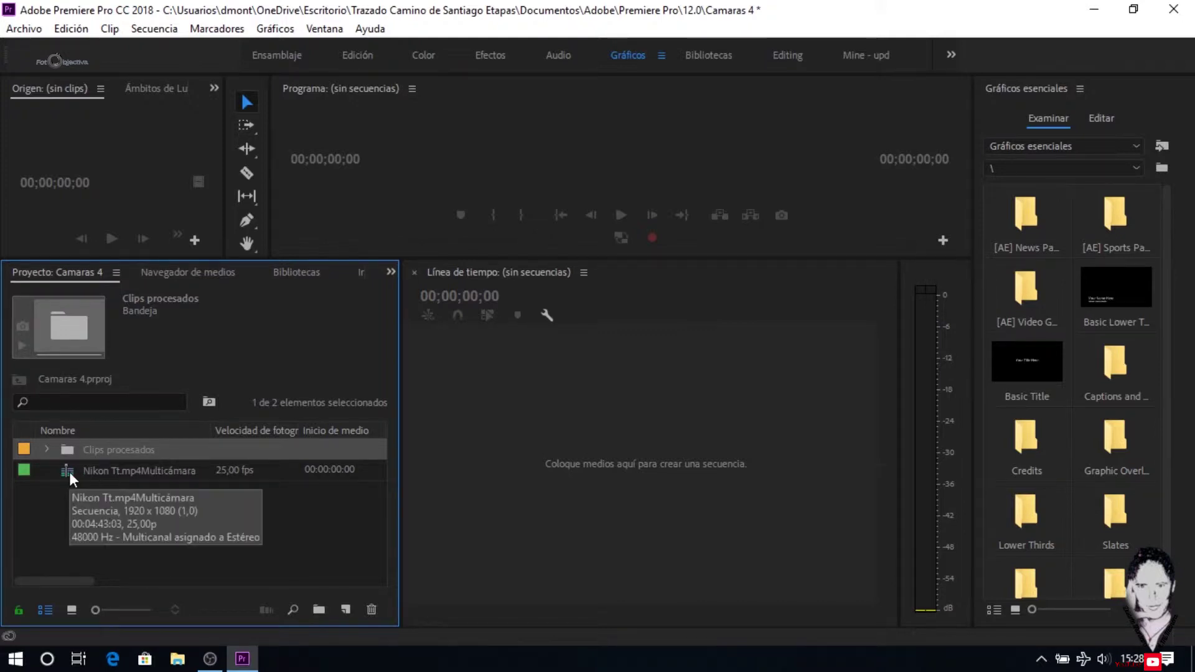
Put the multicam sequence on a new Nikon Tt timeline and switch the program monitor to Multicámara view
drag(71, 477, 458, 459)
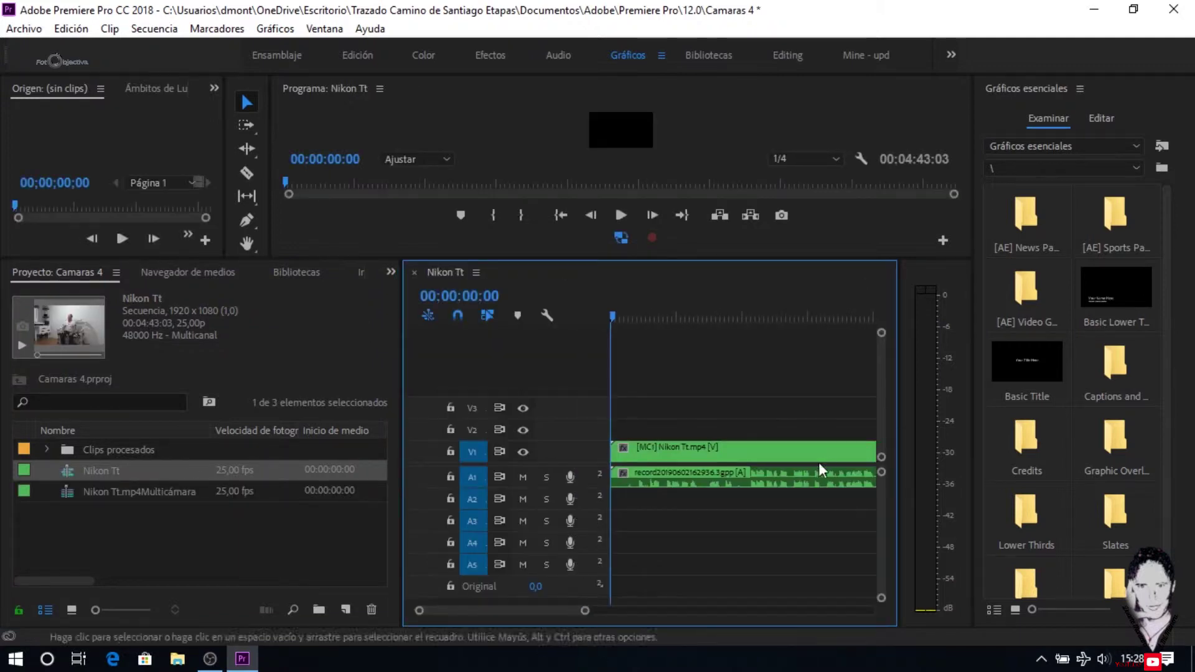
mouse_move(602, 319)
mouse_down()
mouse_move(530, 337)
mouse_move(480, 509)
mouse_move(570, 511)
mouse_move(387, 509)
mouse_up()
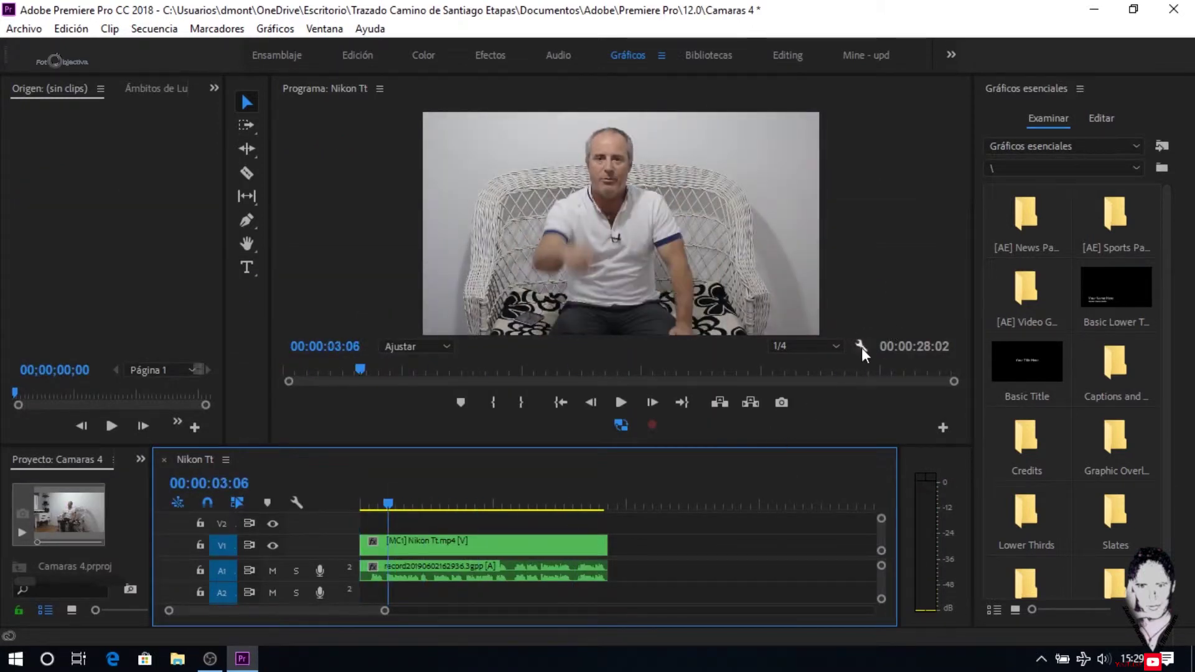
click(859, 345)
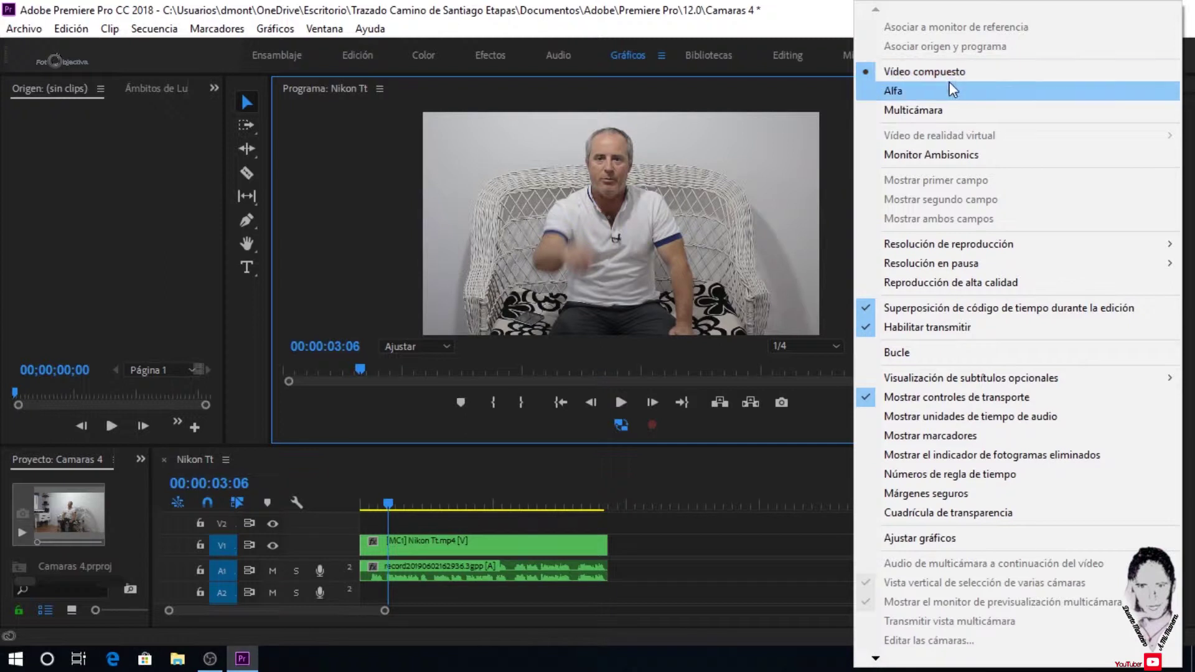
click(923, 112)
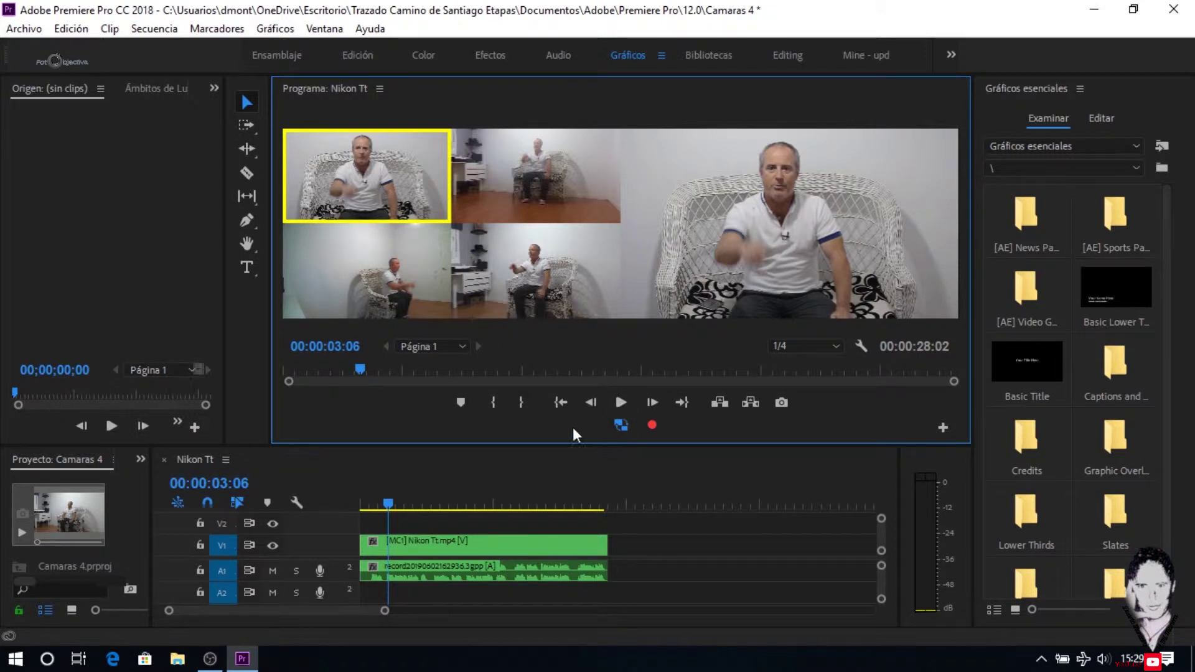
Return to the sequence start and add the multicamera record button to the Program monitor controls
click(561, 403)
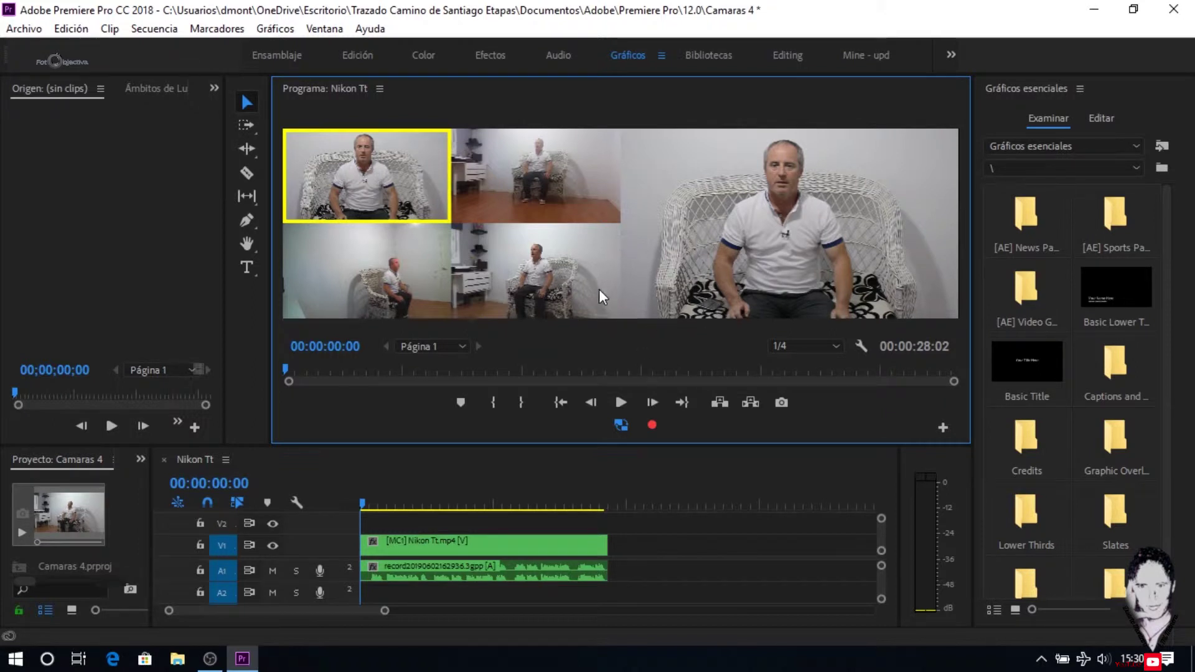
click(652, 425)
click(943, 427)
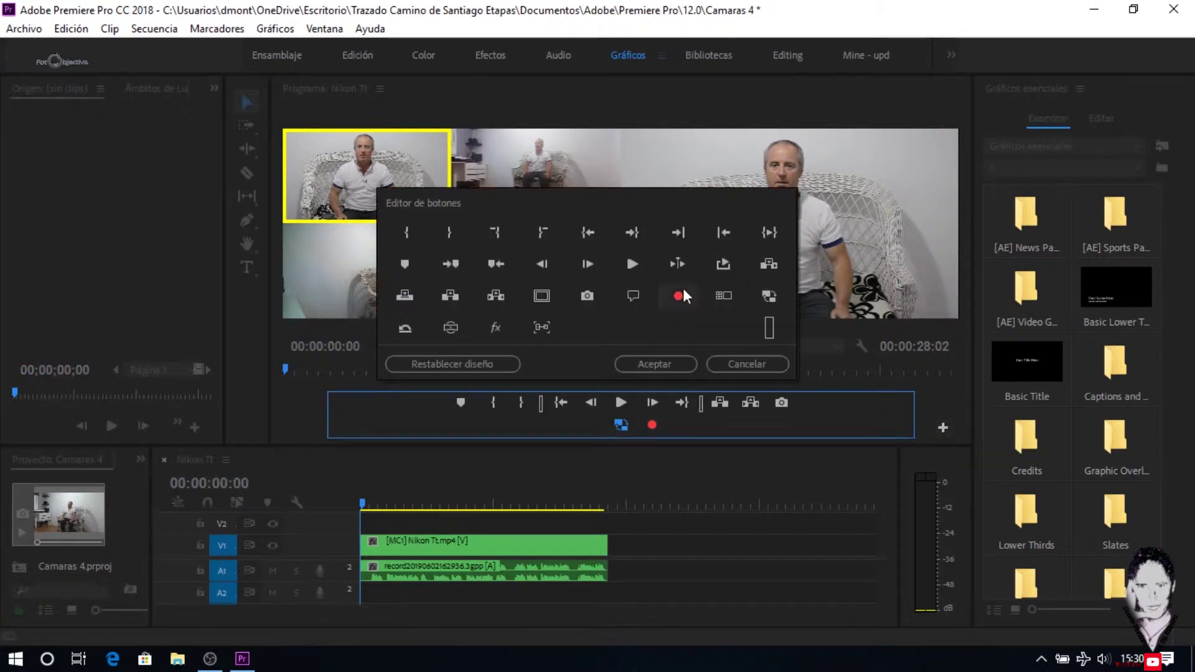
drag(681, 297, 654, 425)
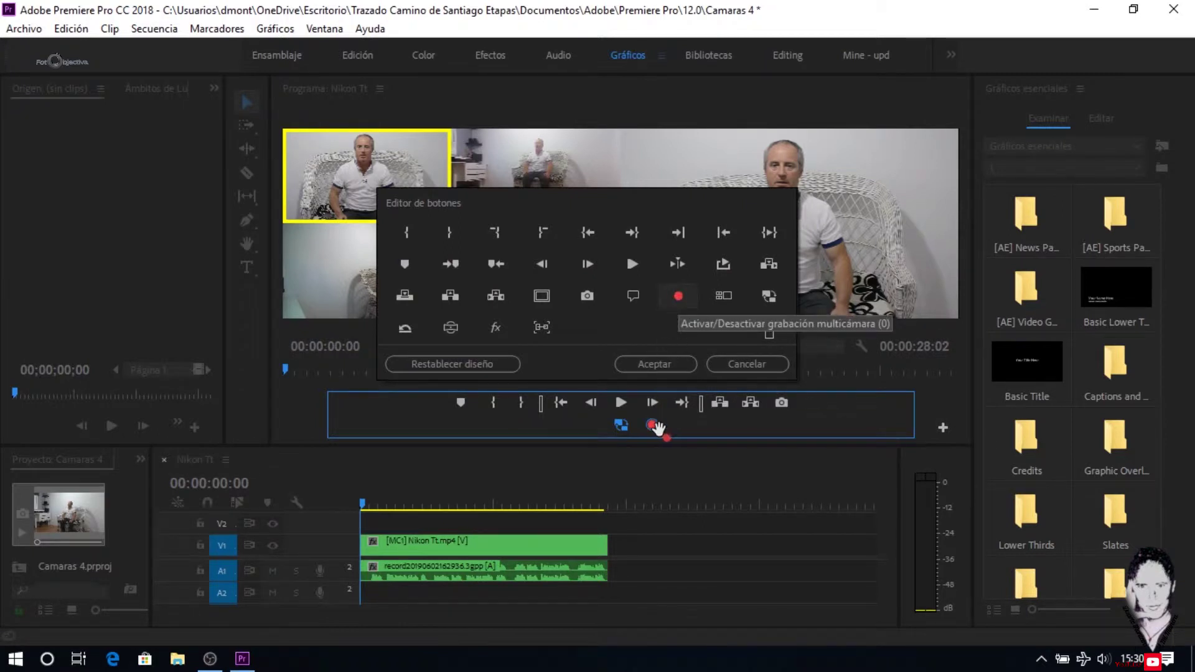
click(678, 364)
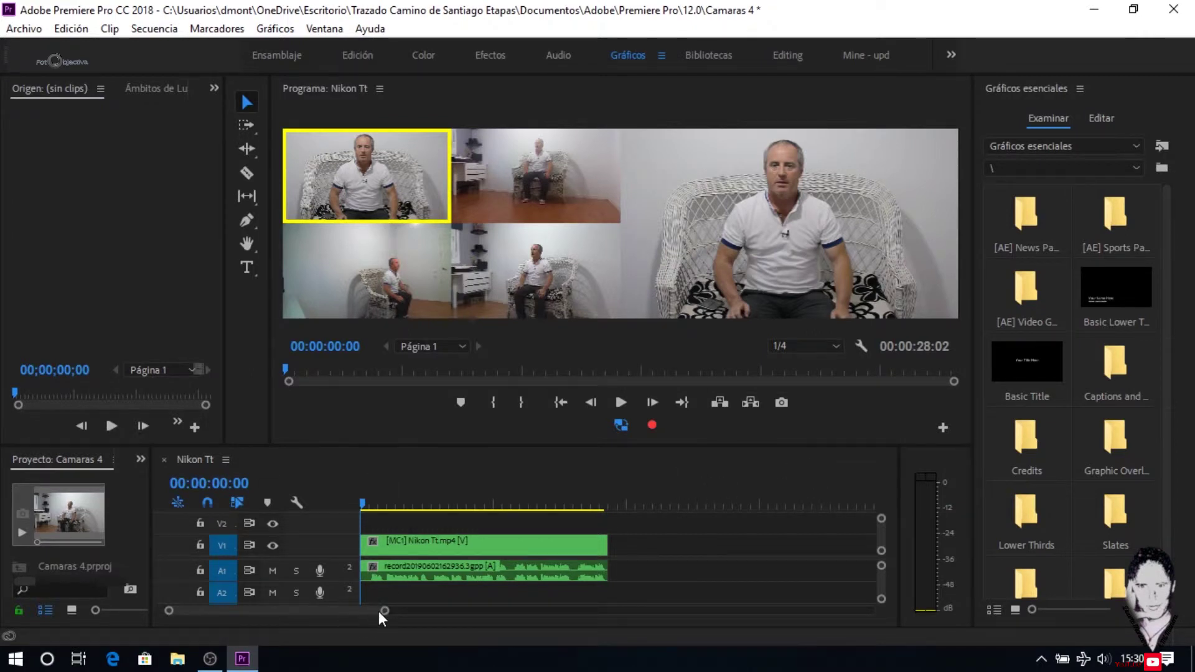
drag(380, 611, 328, 611)
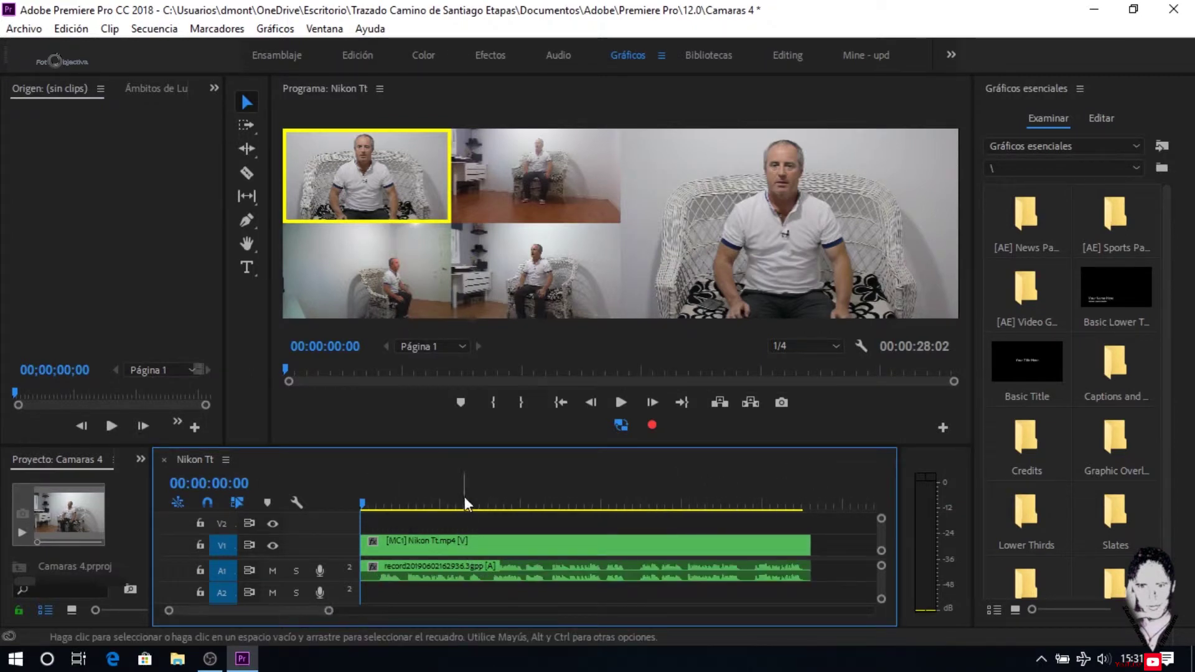
Play the sequence with multicam record armed, cutting to cameras 3 and 4, then the top-left, wide and bottom-middle angles
click(368, 175)
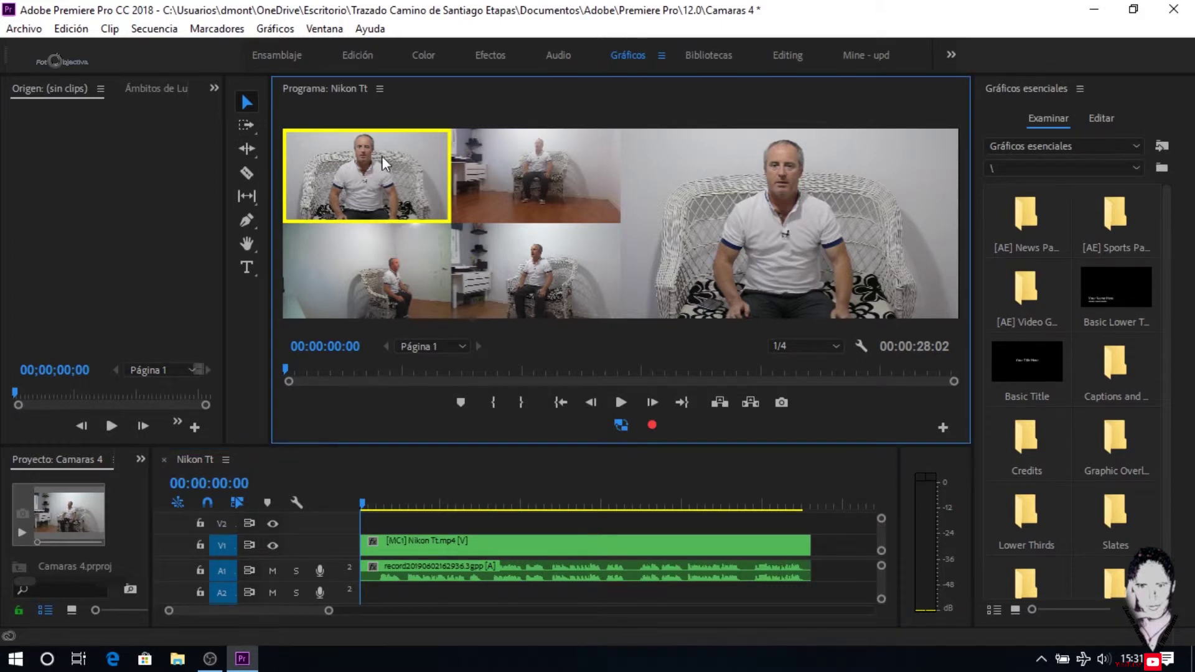
click(651, 424)
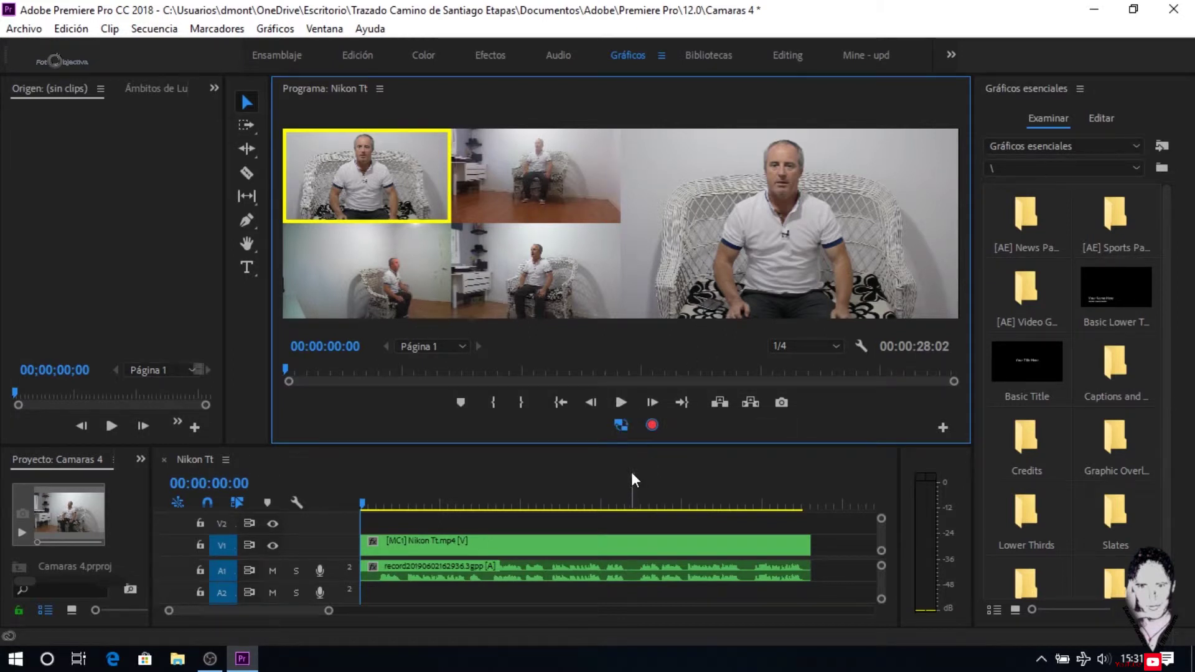
click(619, 403)
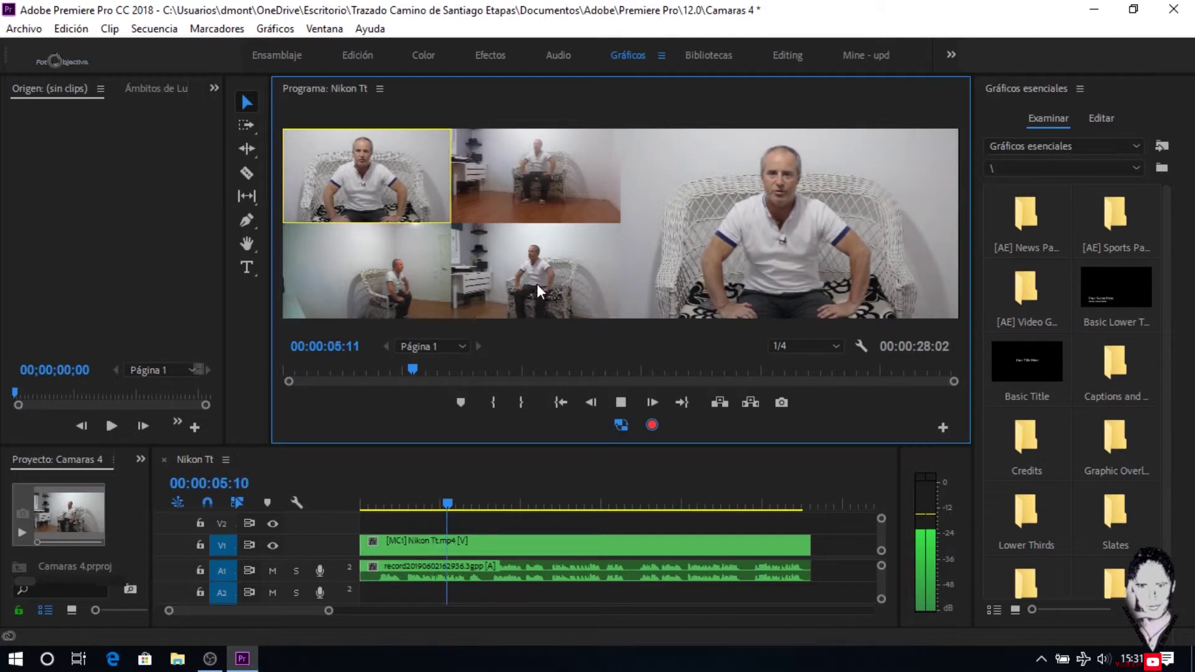
key(3)
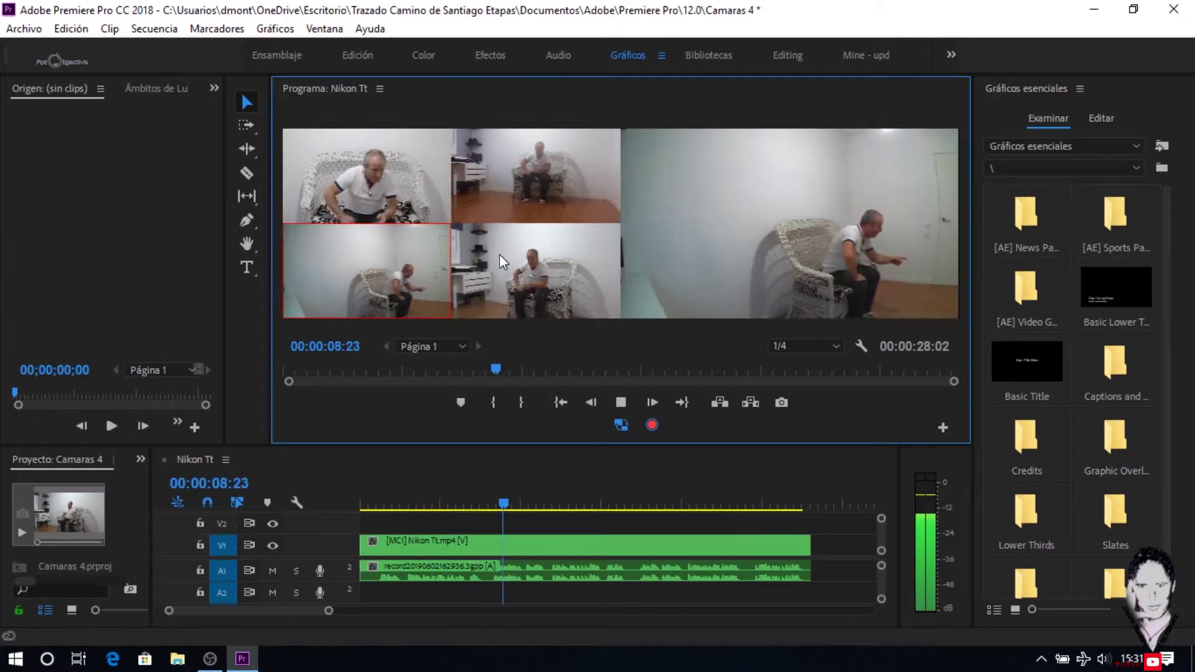
click(499, 254)
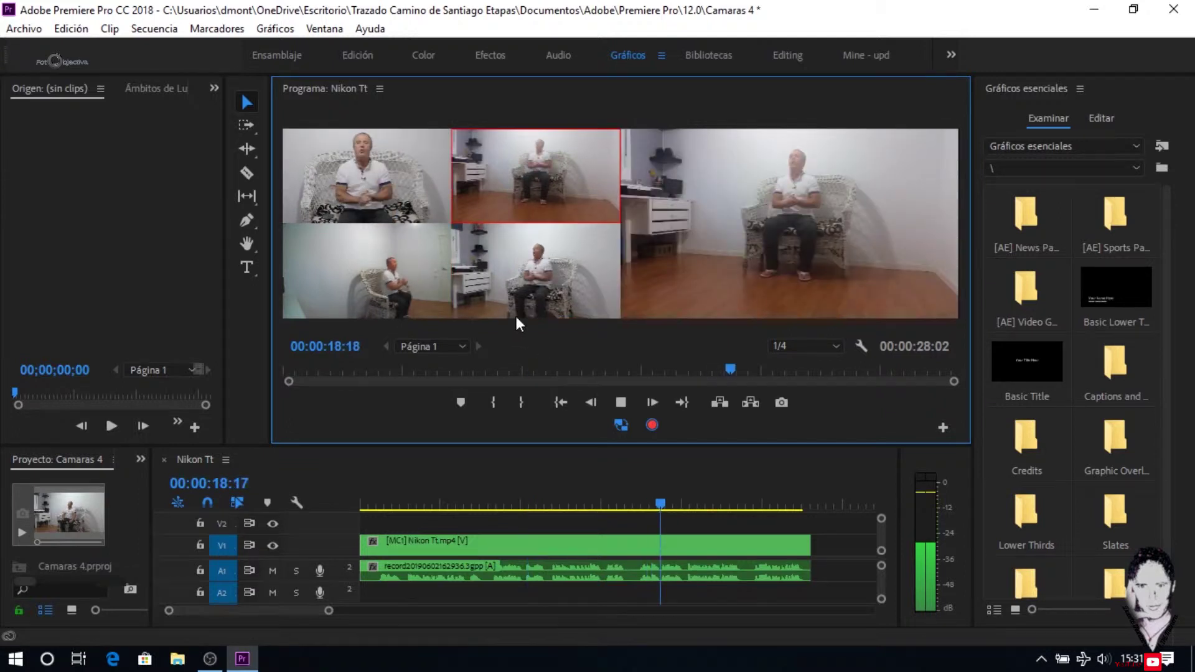
click(516, 316)
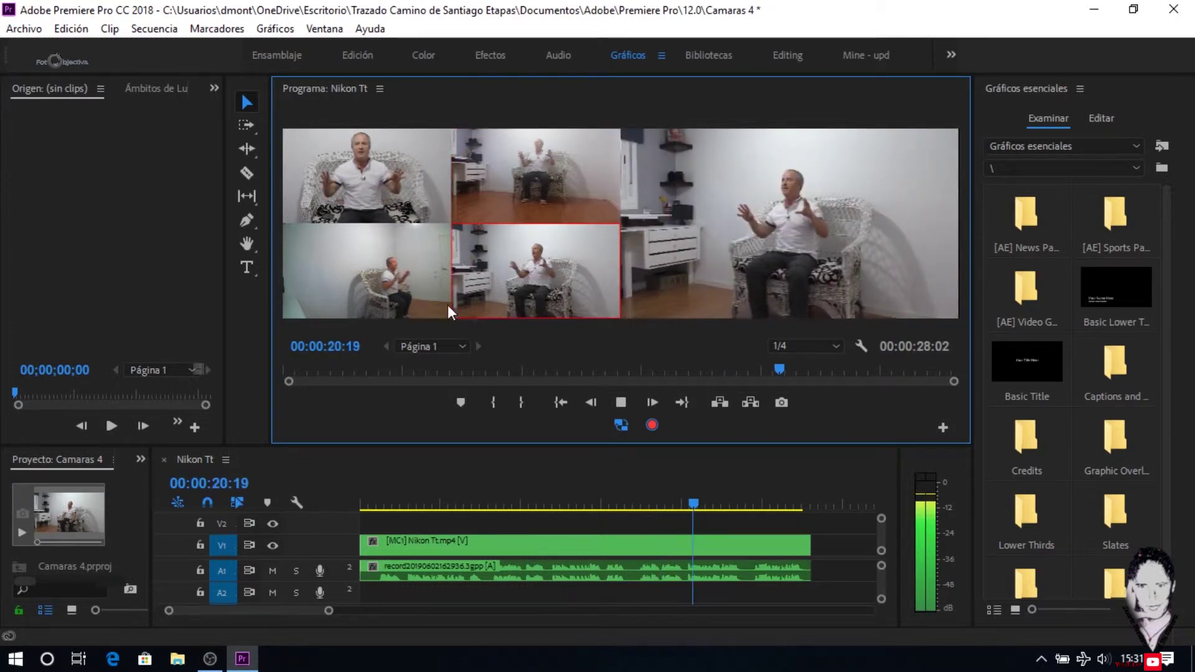
click(441, 209)
click(558, 172)
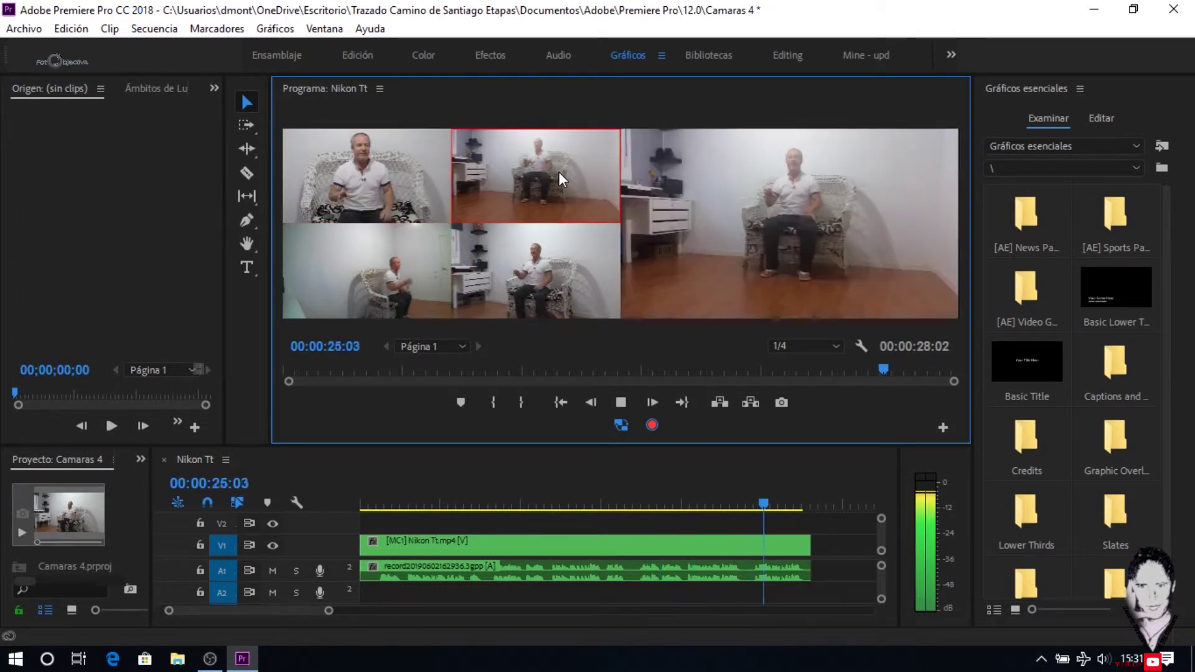
click(376, 202)
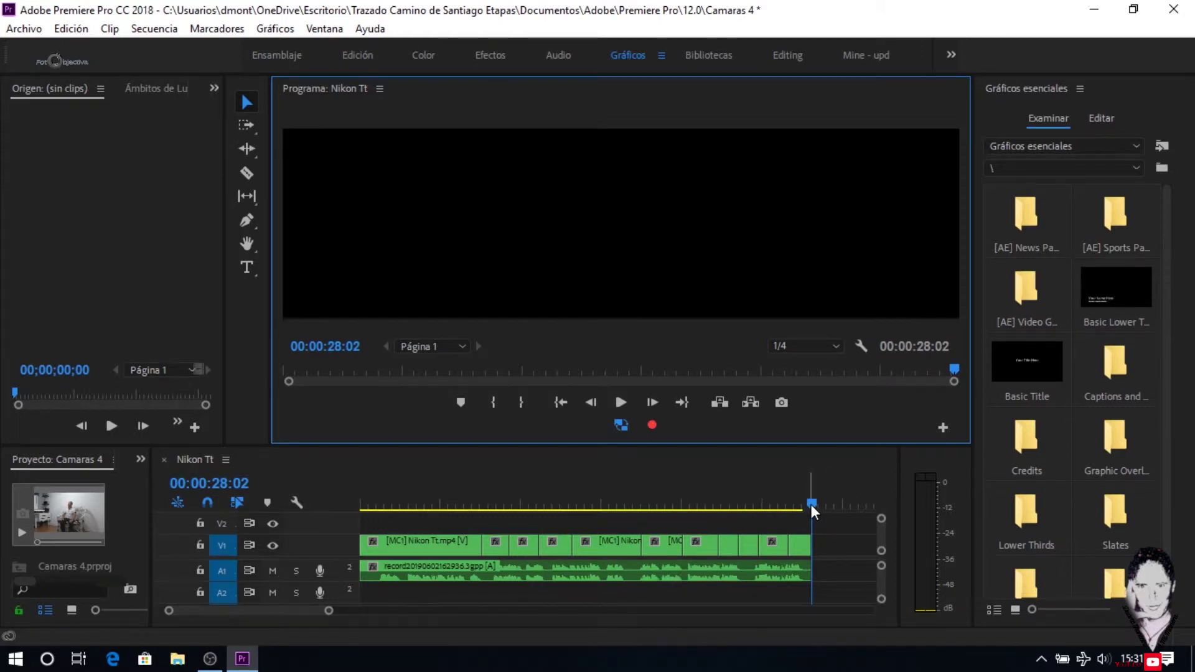
Review the cuts around 21:08 and 10:18, switch one section to camera 1, and select the piece under the playhead
mouse_move(811, 504)
mouse_down()
mouse_move(558, 515)
mouse_move(652, 515)
mouse_up()
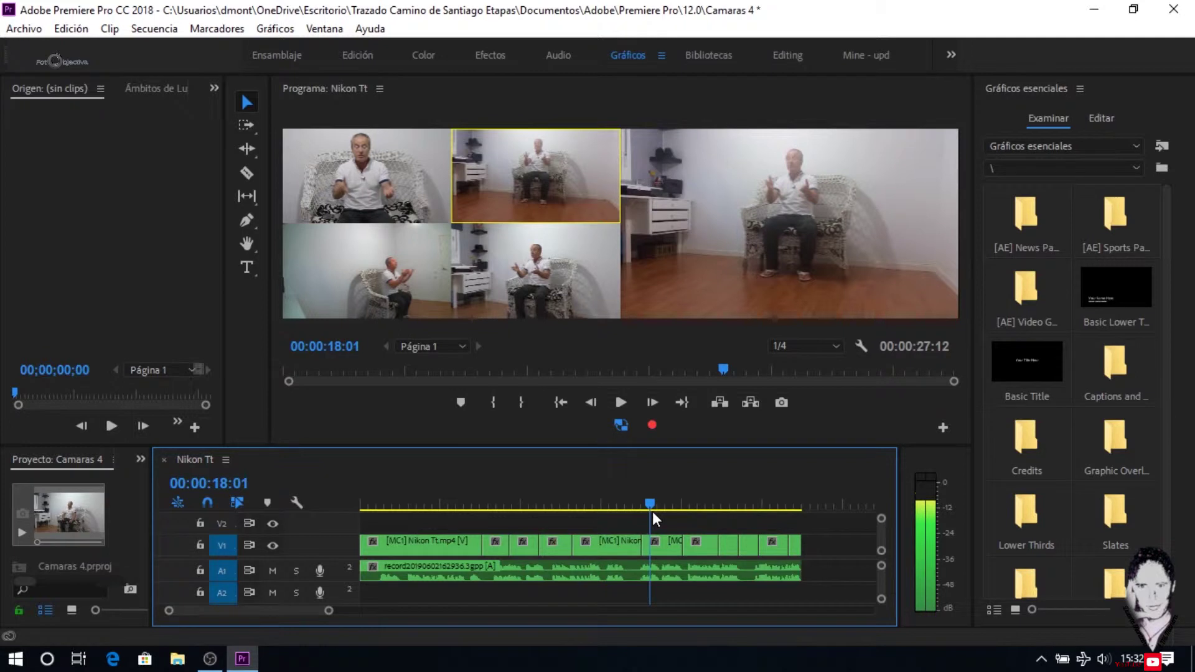
key(1)
drag(591, 513, 500, 516)
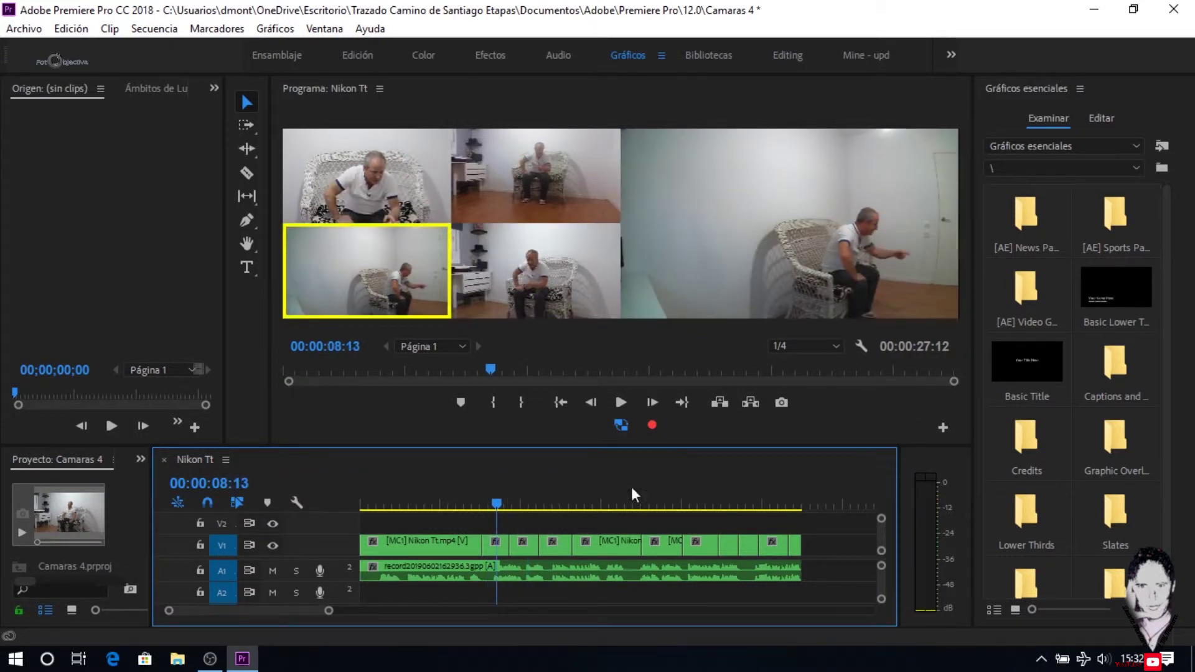
click(498, 553)
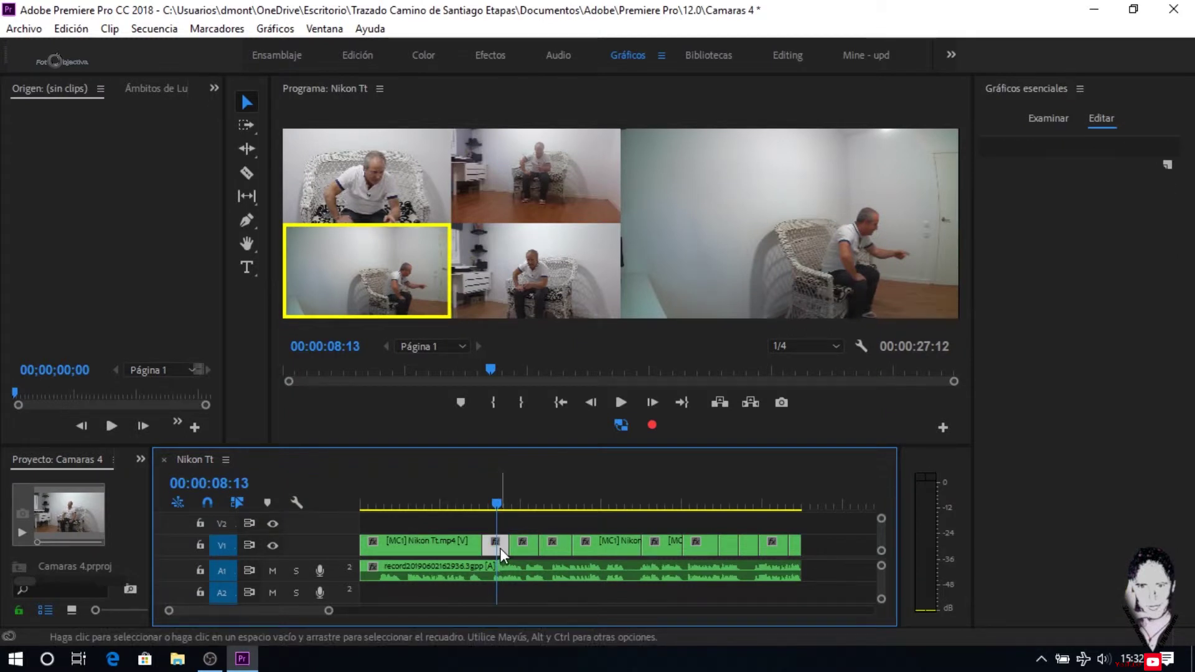
Make camera 2 the active angle for the selected piece, then replay and cut to camera 4
double_click(500, 553)
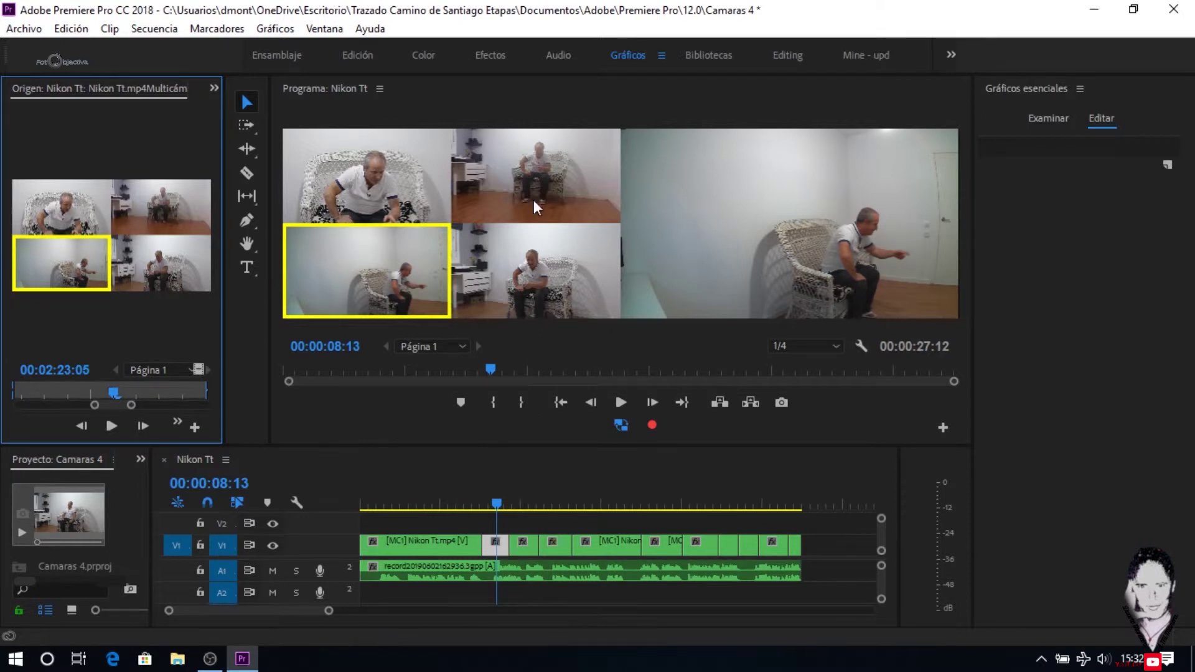
click(534, 174)
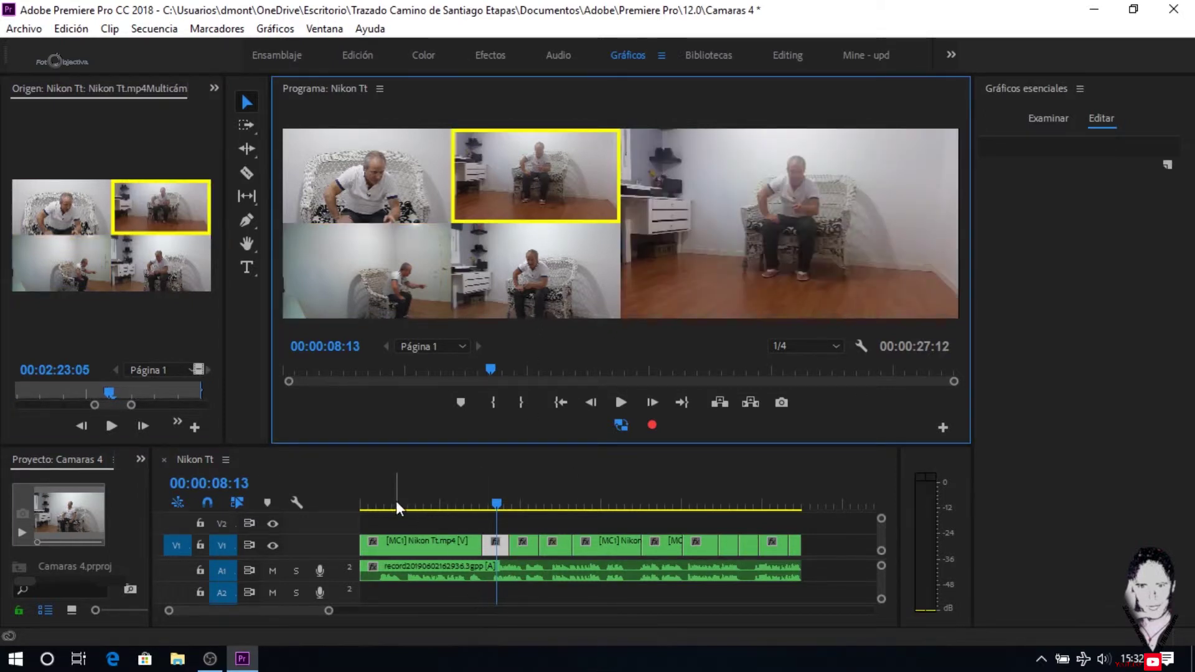
click(560, 402)
key(space)
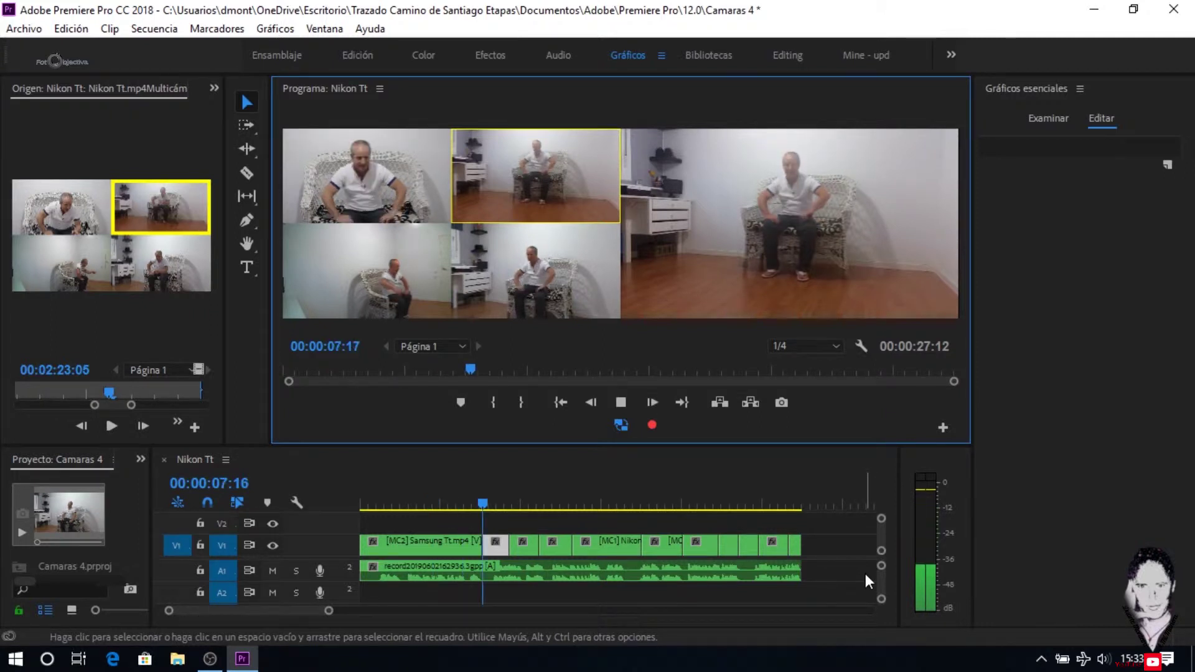
key(4)
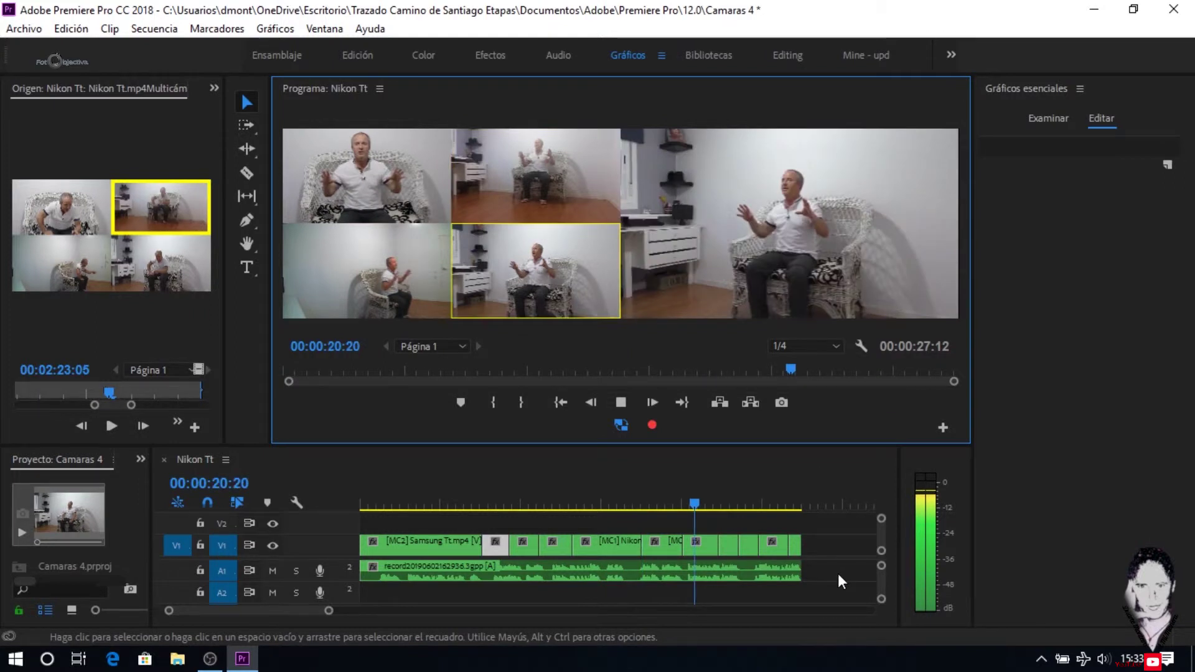
click(651, 412)
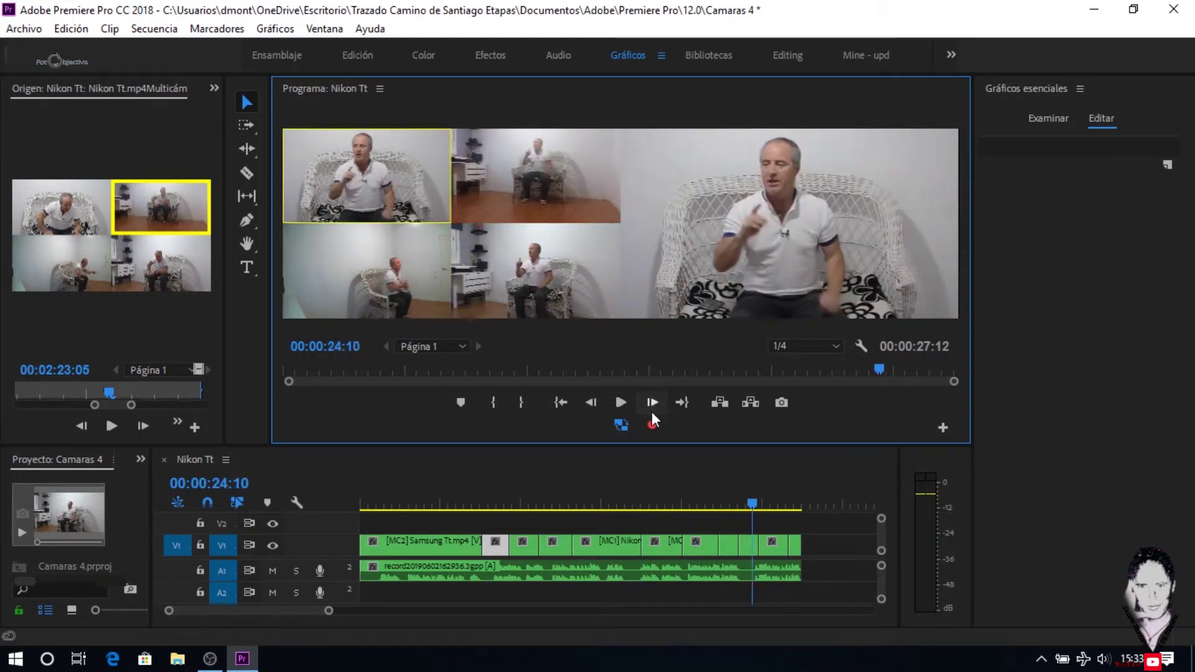
click(860, 347)
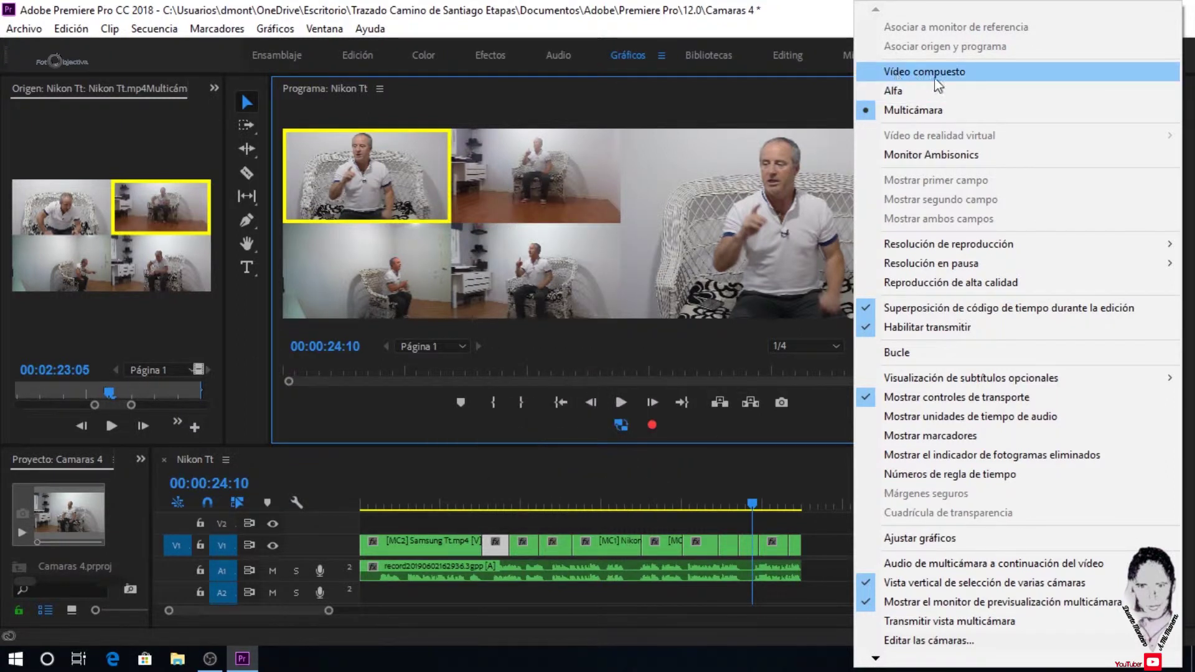
Switch the Program monitor to Vídeo compuesto and play the edit from the beginning
click(934, 75)
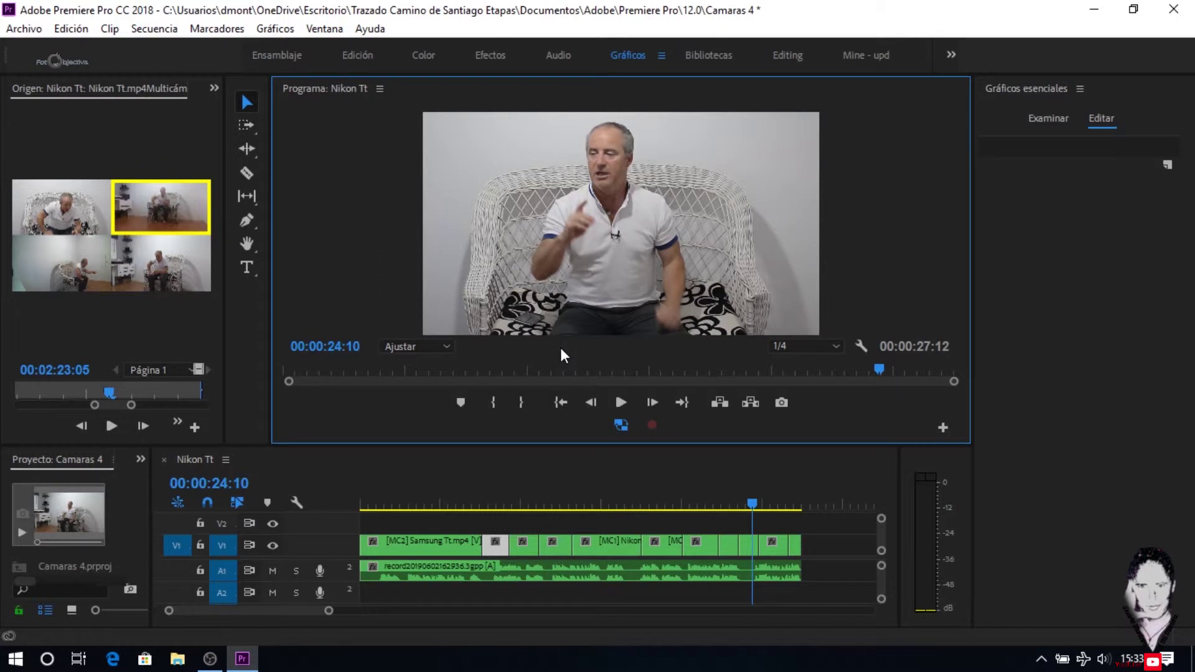
key(Home)
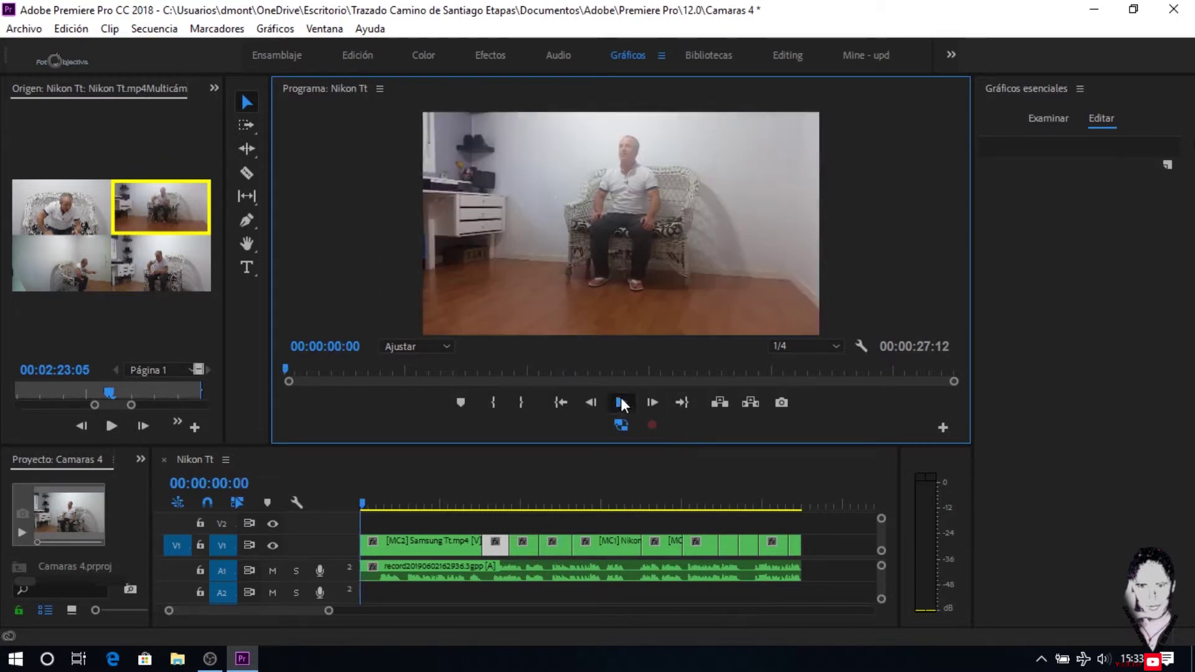
click(620, 402)
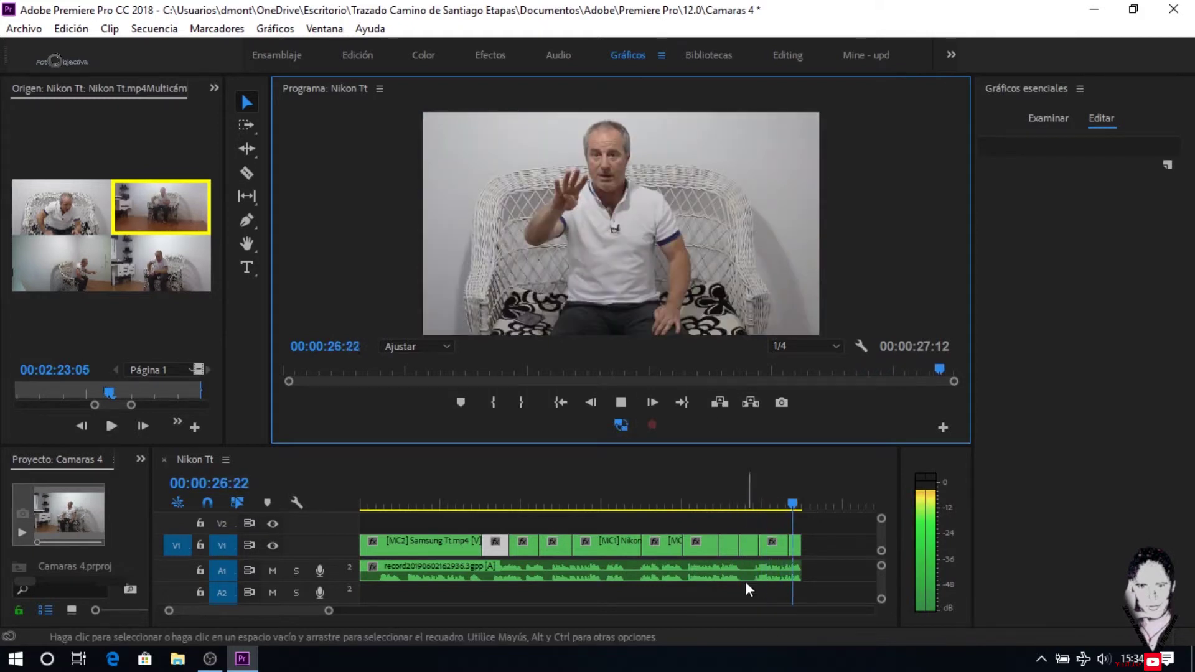
key(Home)
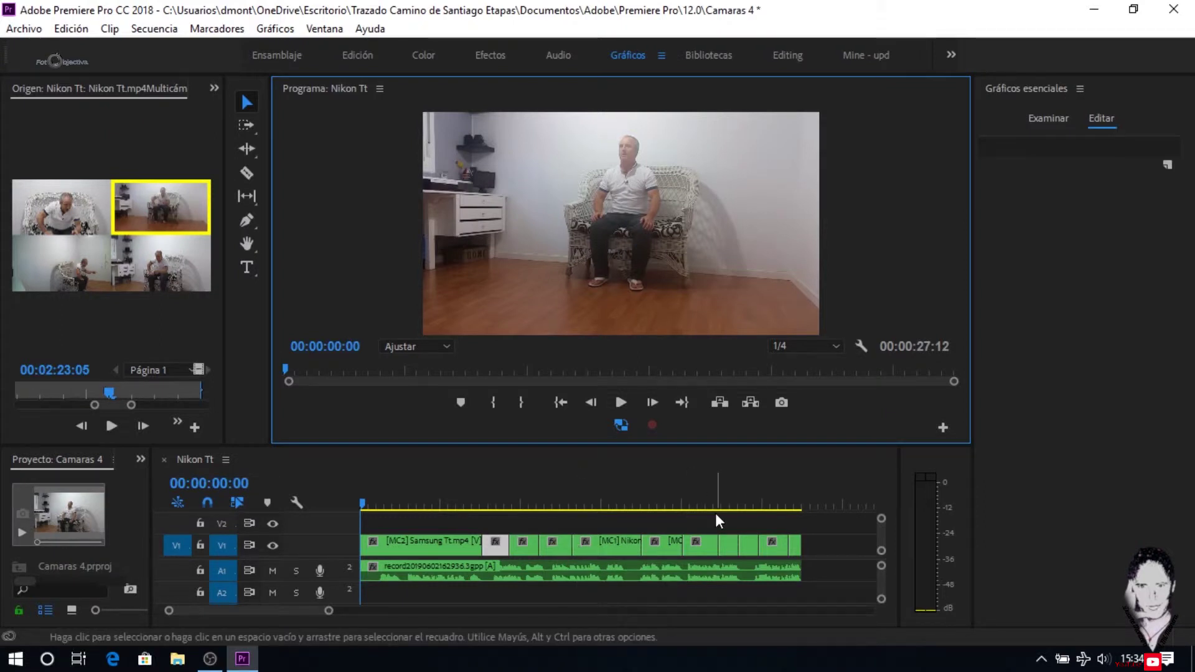
Import Lightning_Bugs.mp3 from the Descargas folder
click(28, 30)
click(56, 506)
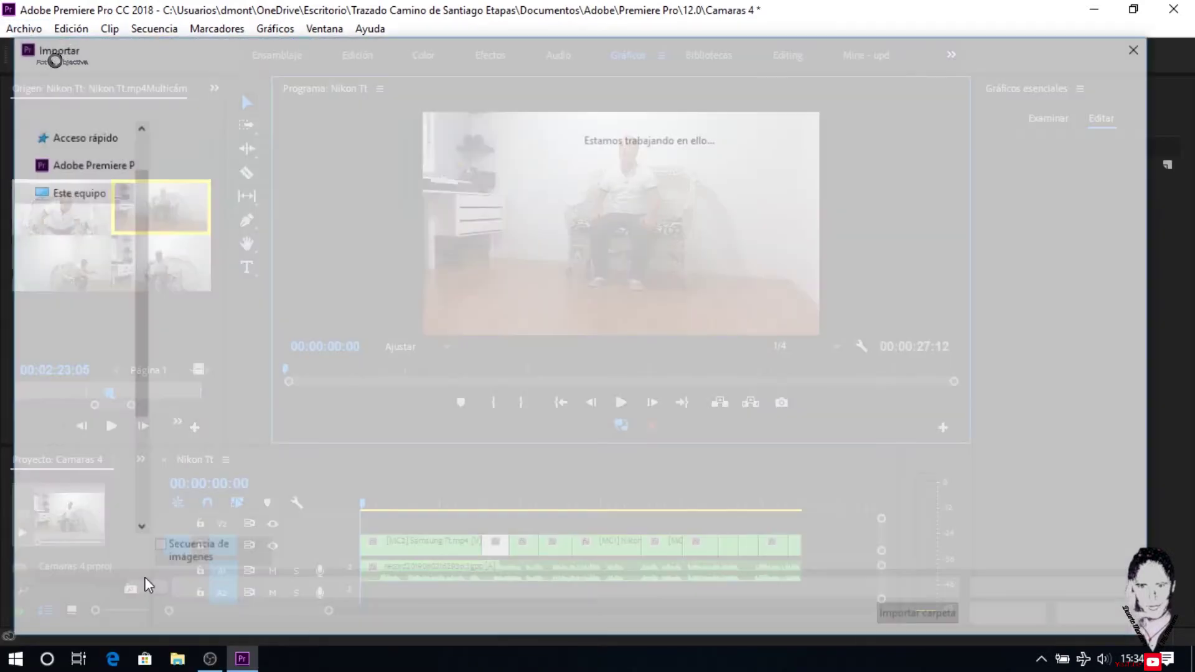
click(86, 328)
scroll(640, 421, down, 5)
scroll(640, 421, down, 5)
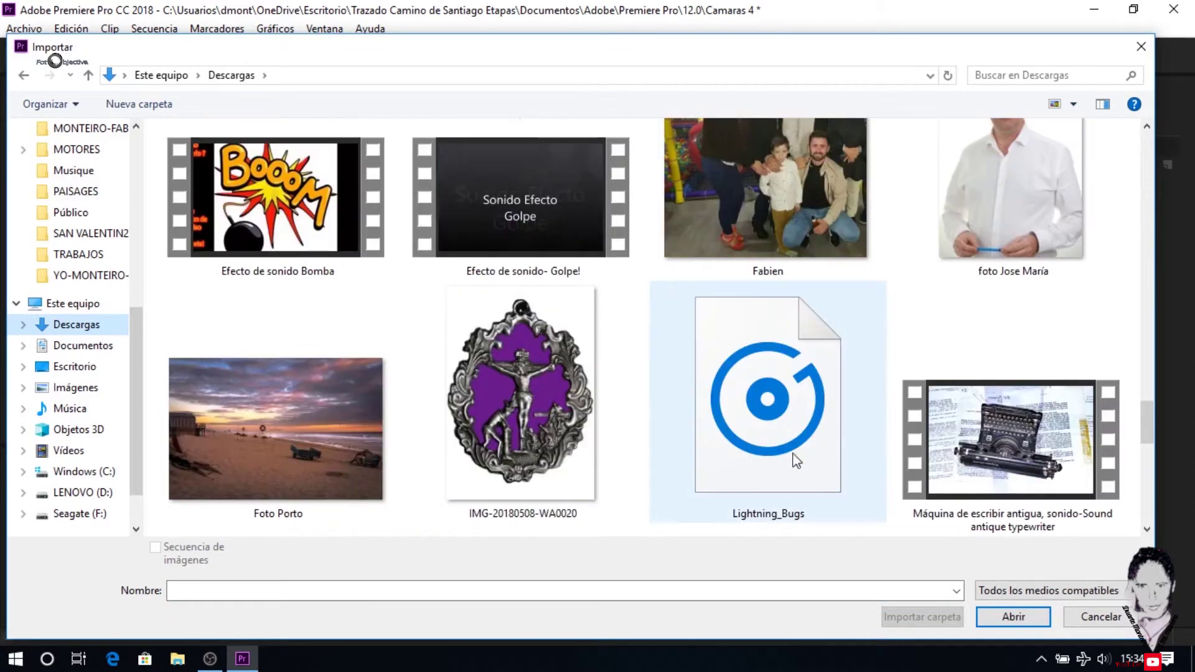
click(795, 460)
click(1013, 616)
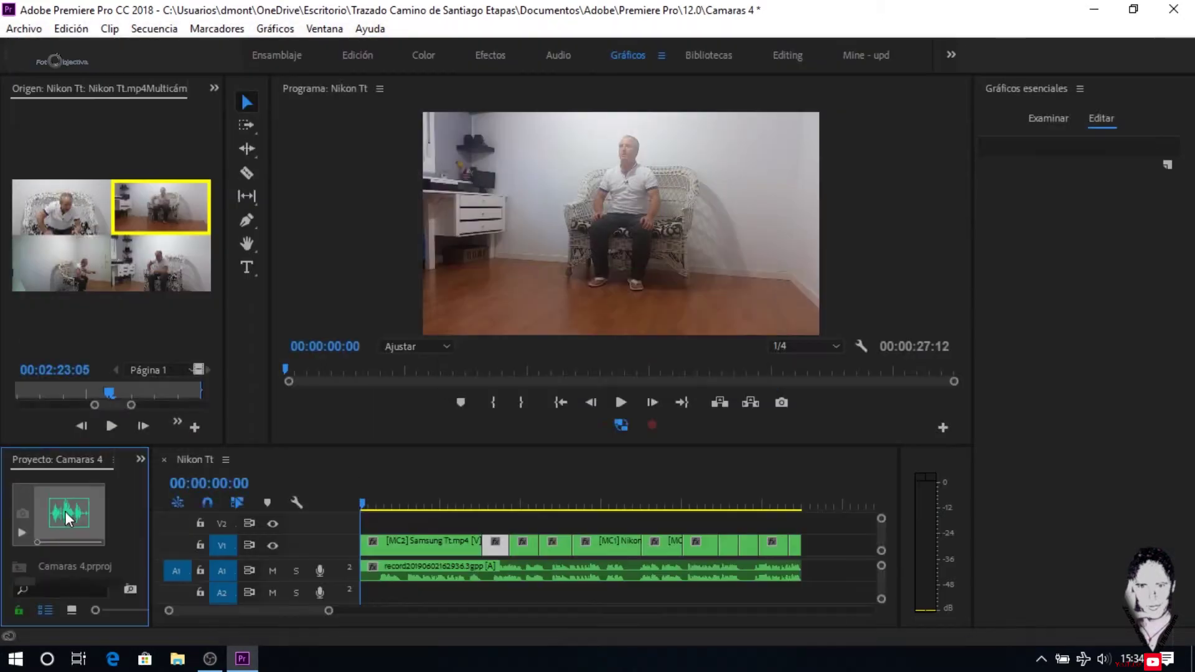
Place the Lightning_Bugs music on audio track A2 beneath the dialogue
drag(305, 603, 363, 592)
drag(622, 444, 622, 259)
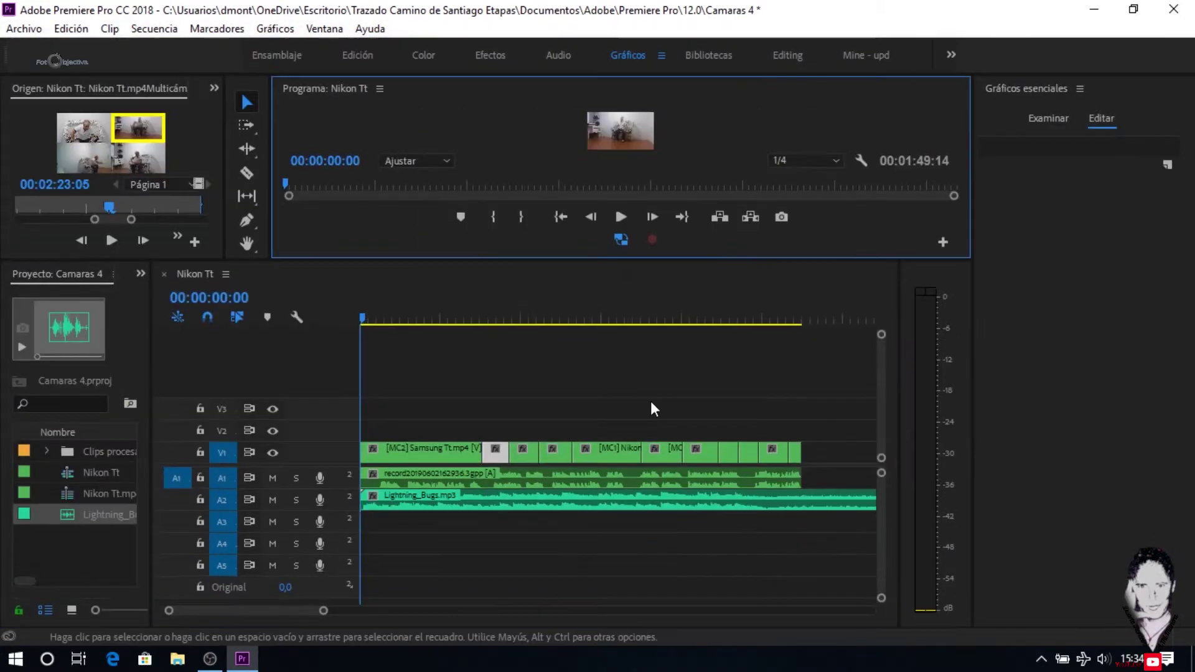
drag(323, 610, 512, 610)
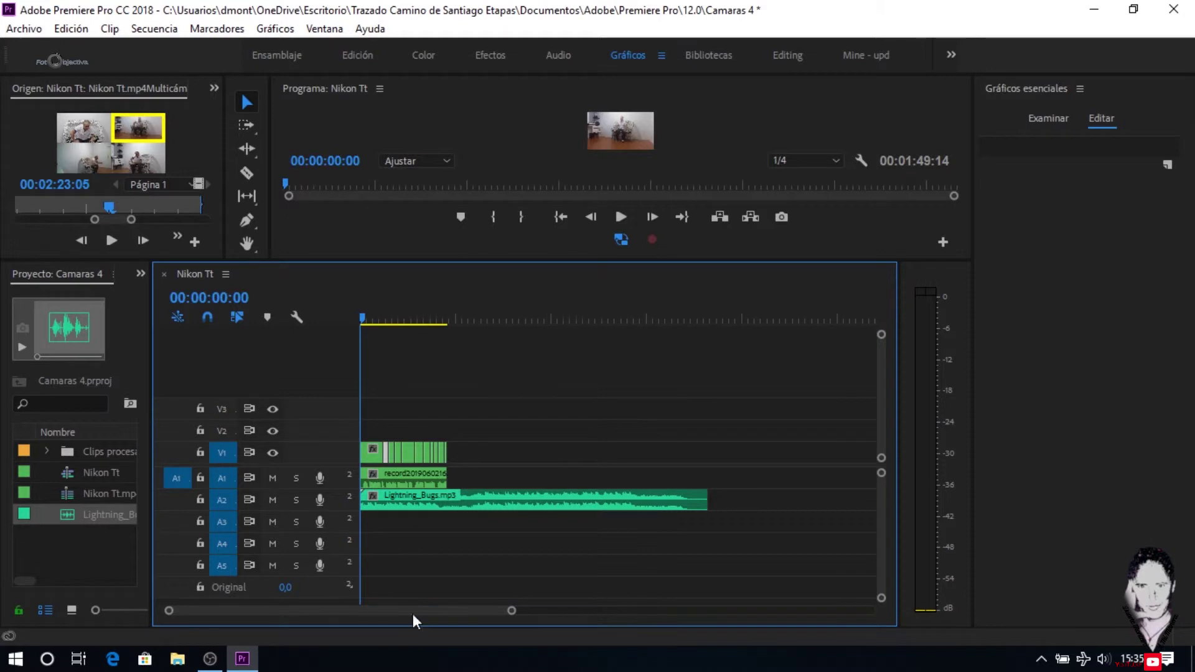
Fit the timeline, trim Lightning_Bugs to end with the video, and play it back
key(backslash)
click(504, 497)
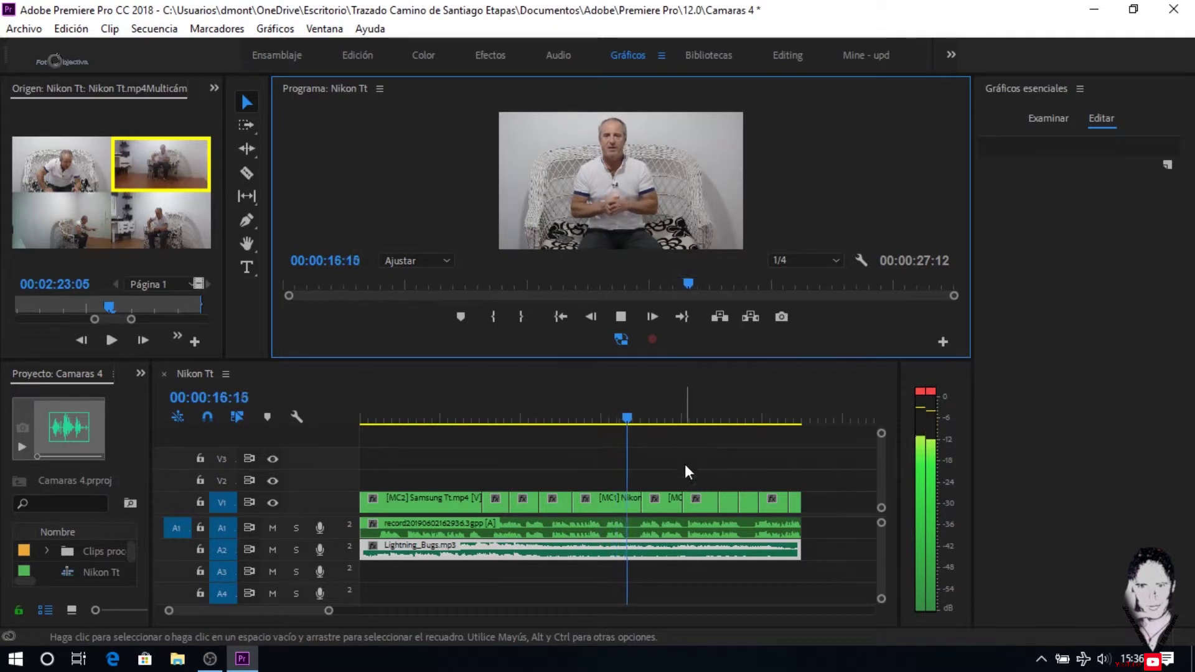
click(620, 316)
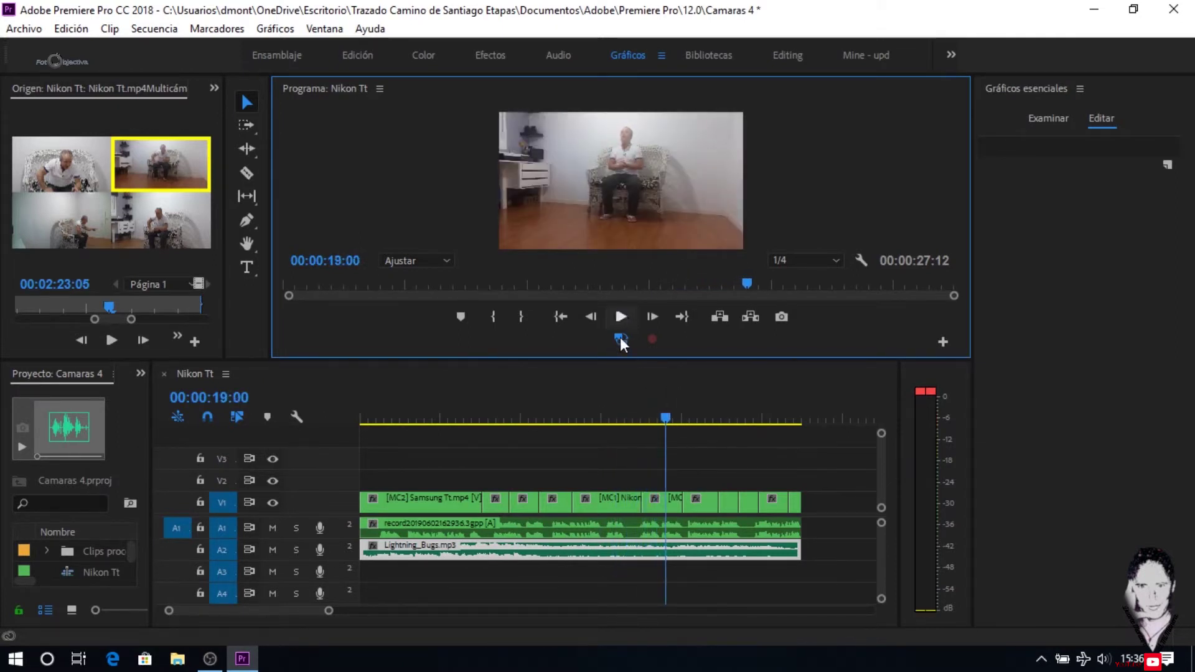
click(80, 31)
mouse_move(172, 480)
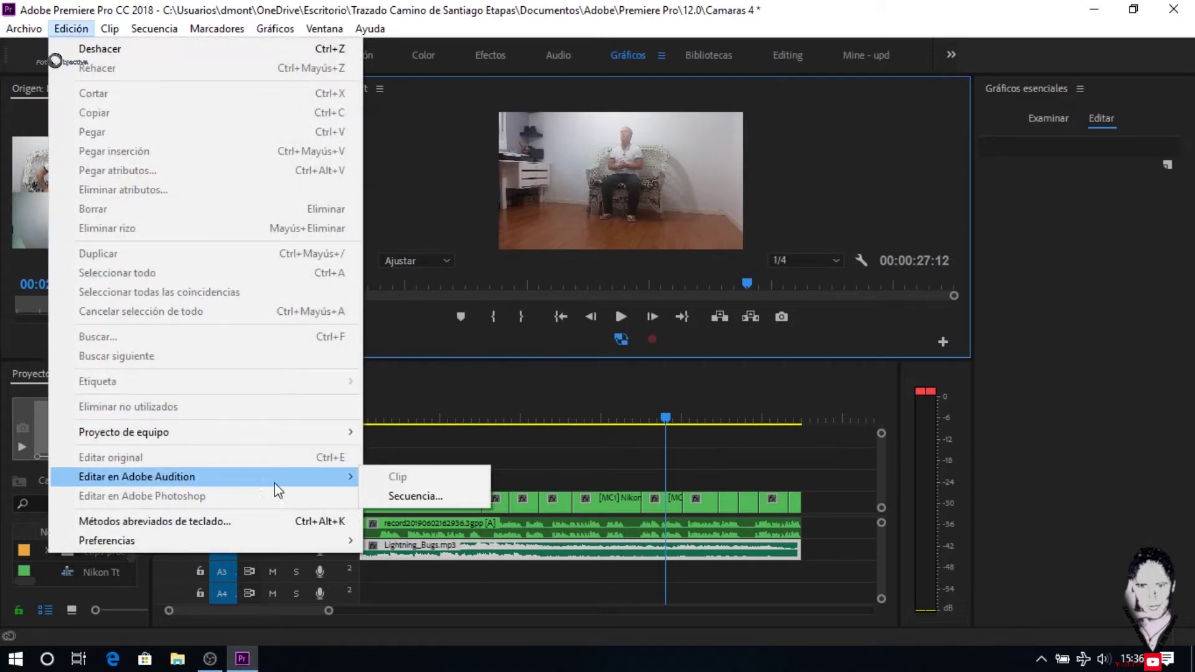
Send the entire Nikon Tt sequence to Adobe Audition via Editar en Adobe Audition > Secuencia
click(425, 498)
click(659, 487)
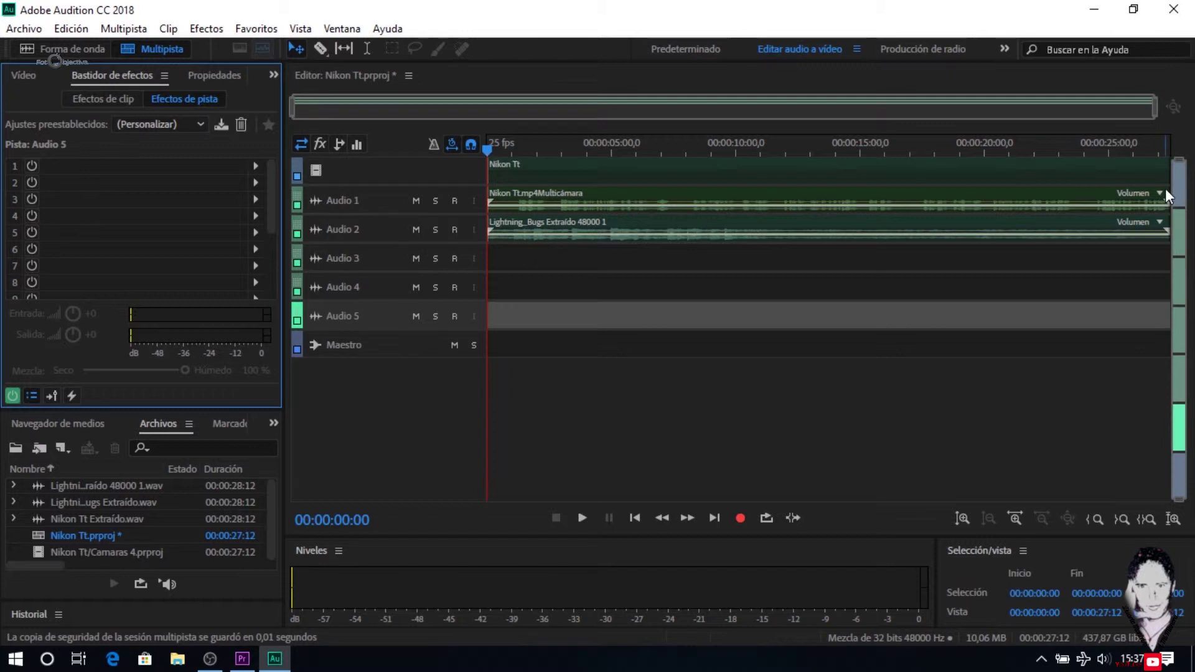
Zoom into the multitrack, open the Sonido esencial panel and tag the Nikon Tt clip as Diálogo
drag(1157, 187, 1008, 206)
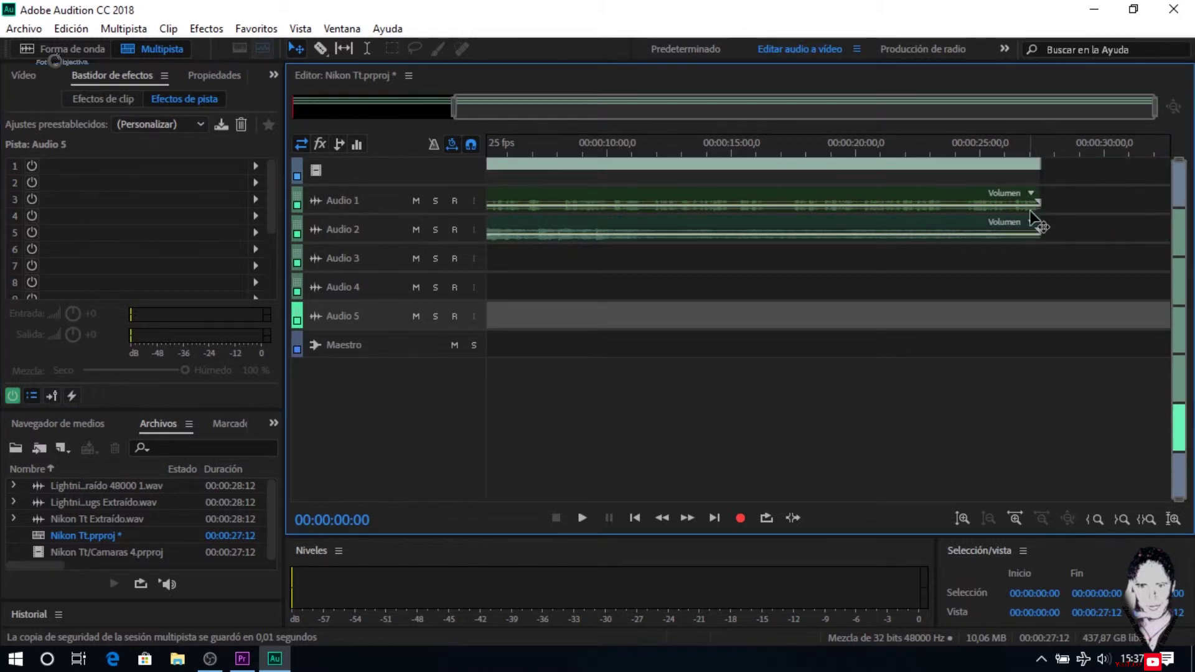
click(1015, 517)
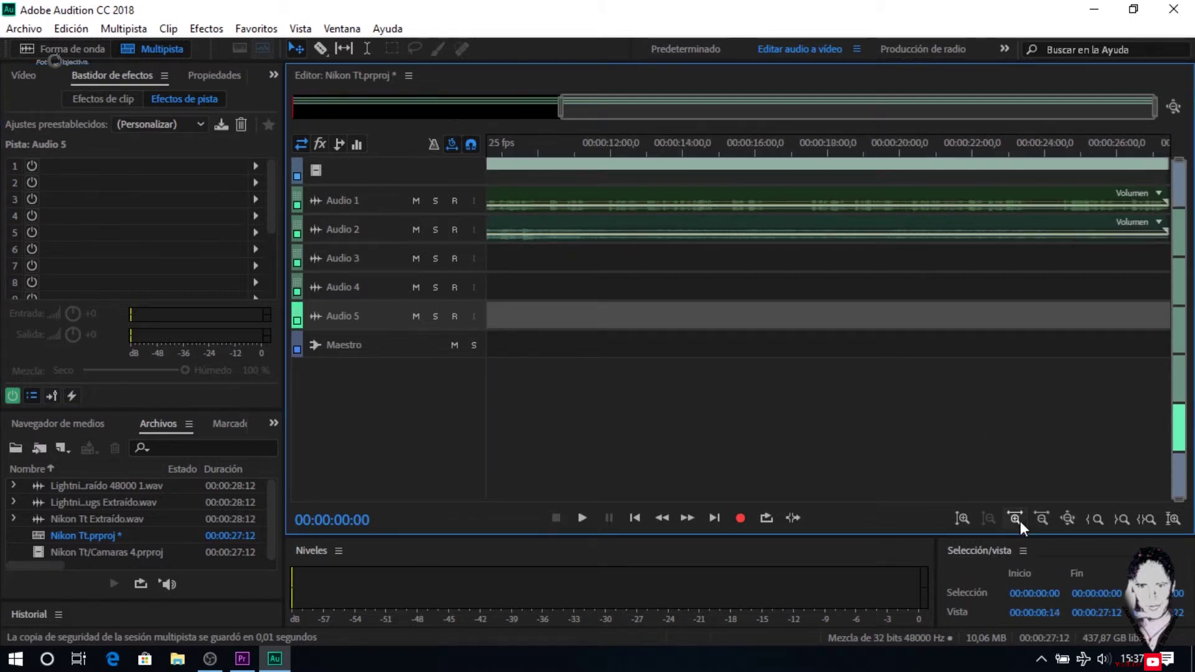
click(962, 518)
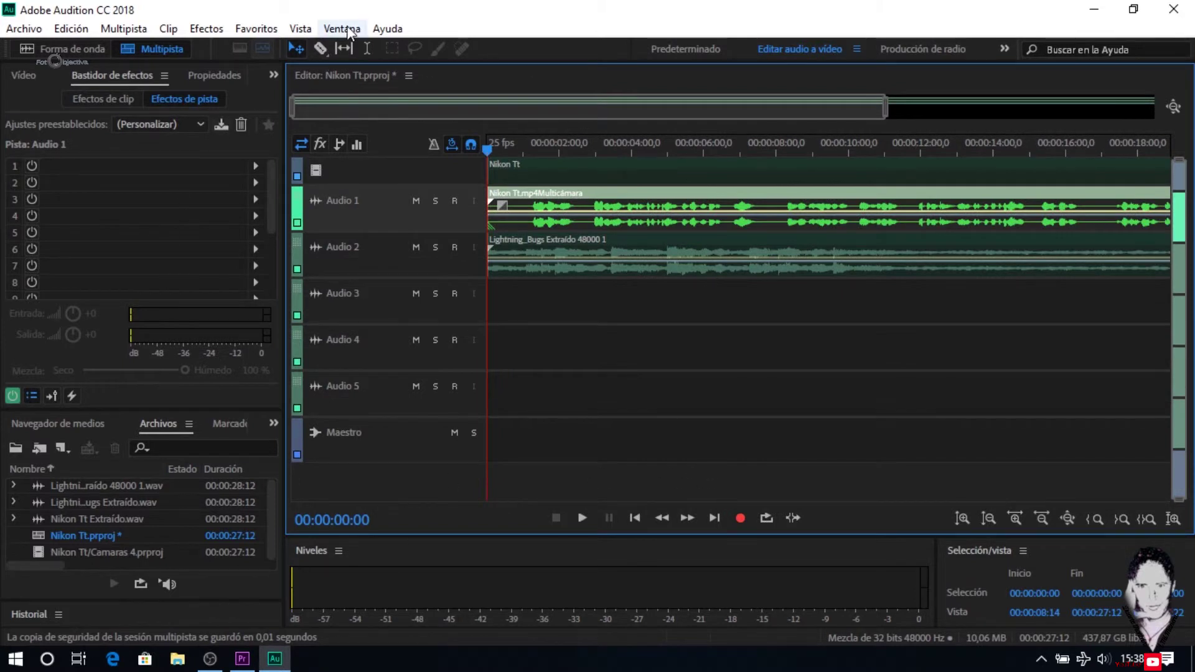
click(341, 28)
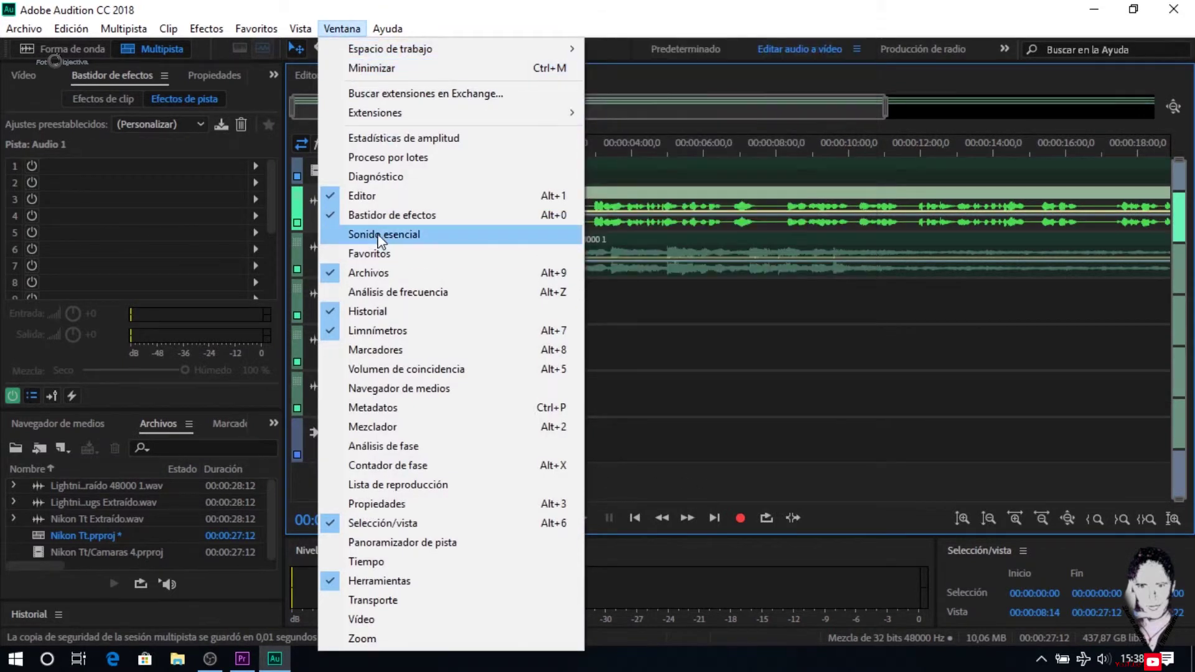
click(415, 238)
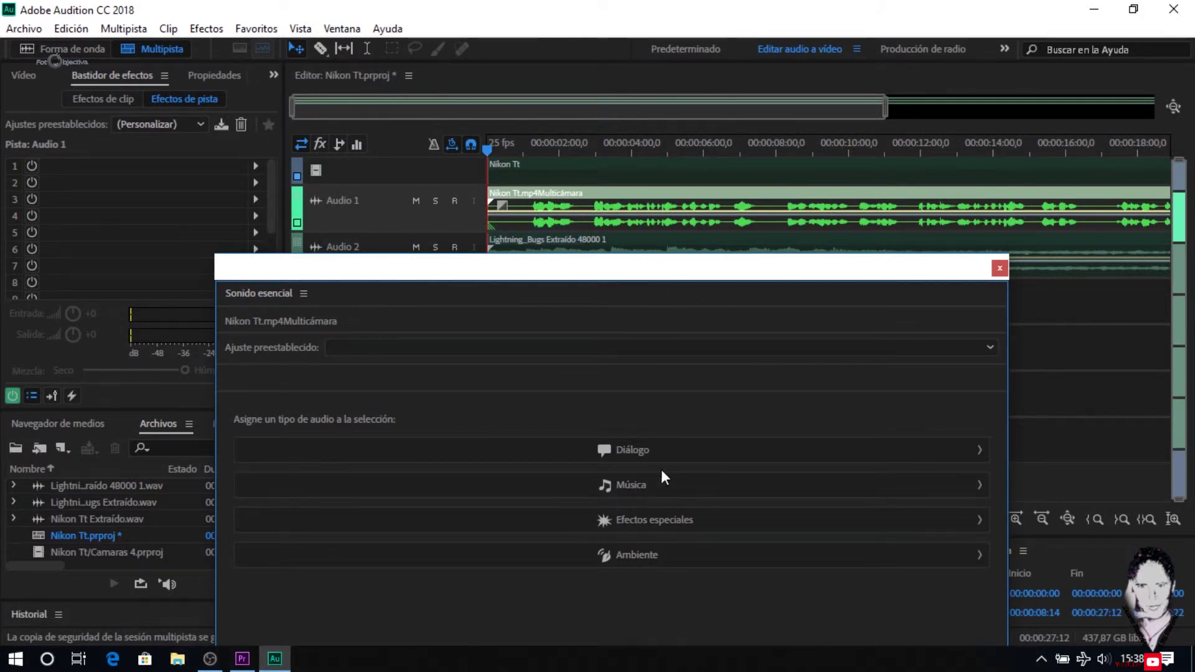
click(604, 447)
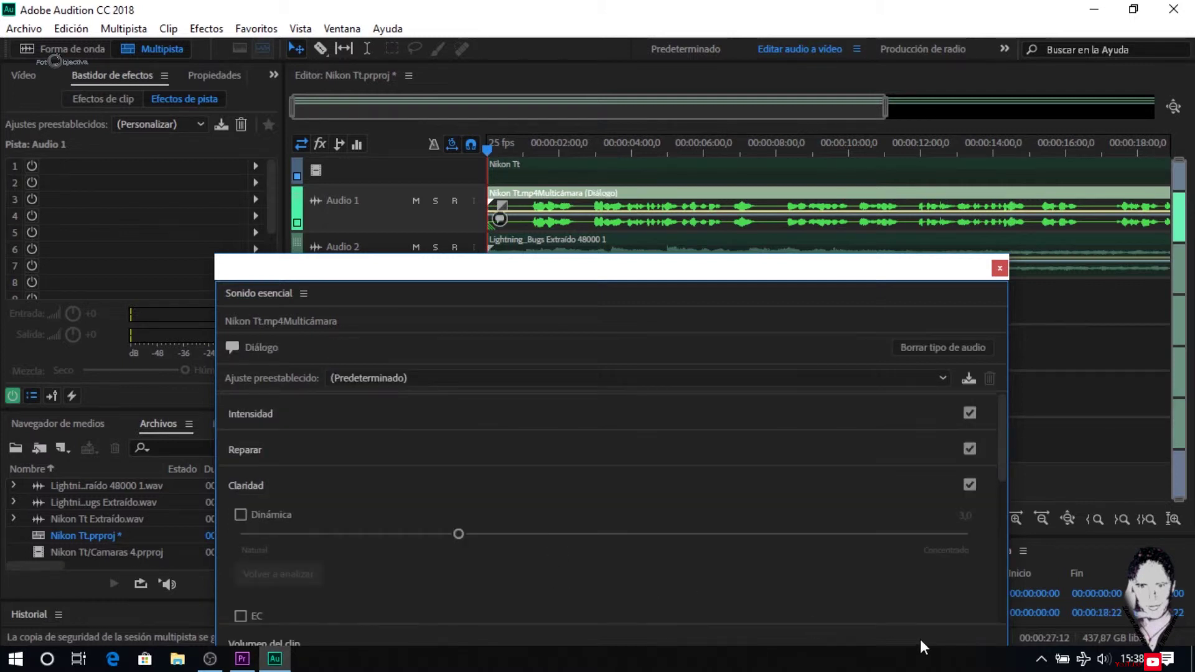
drag(812, 271, 831, 352)
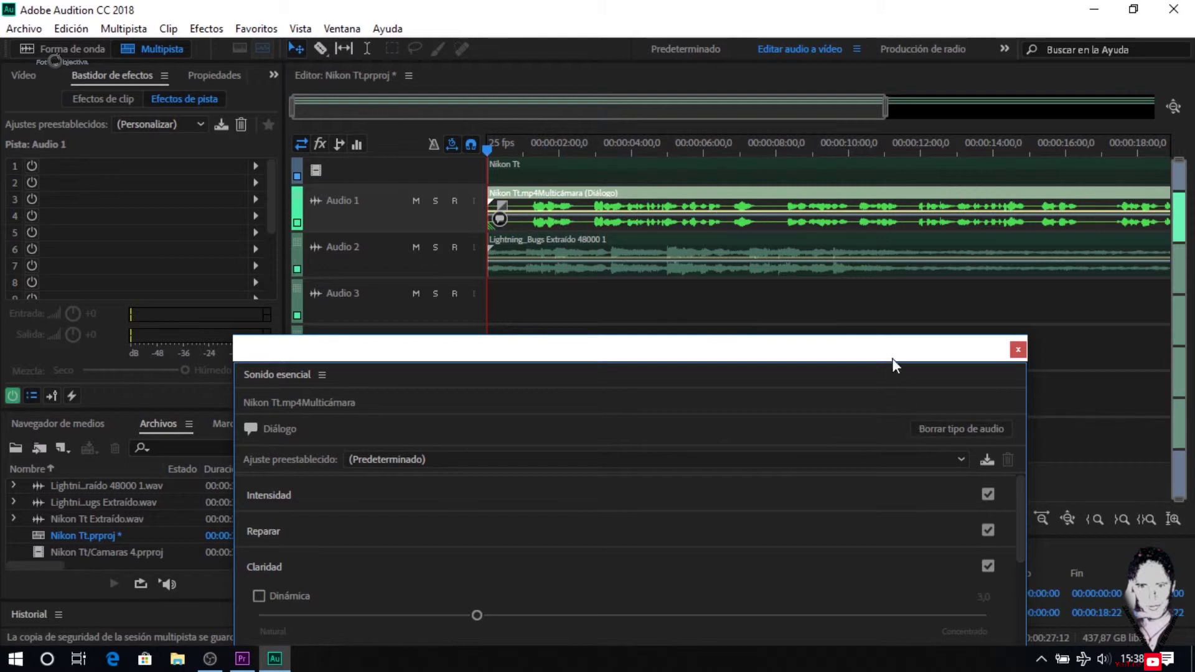
Tag the Lightning_Bugs clip as Música and enable Atenuación automática so it ducks under dialogue
click(817, 243)
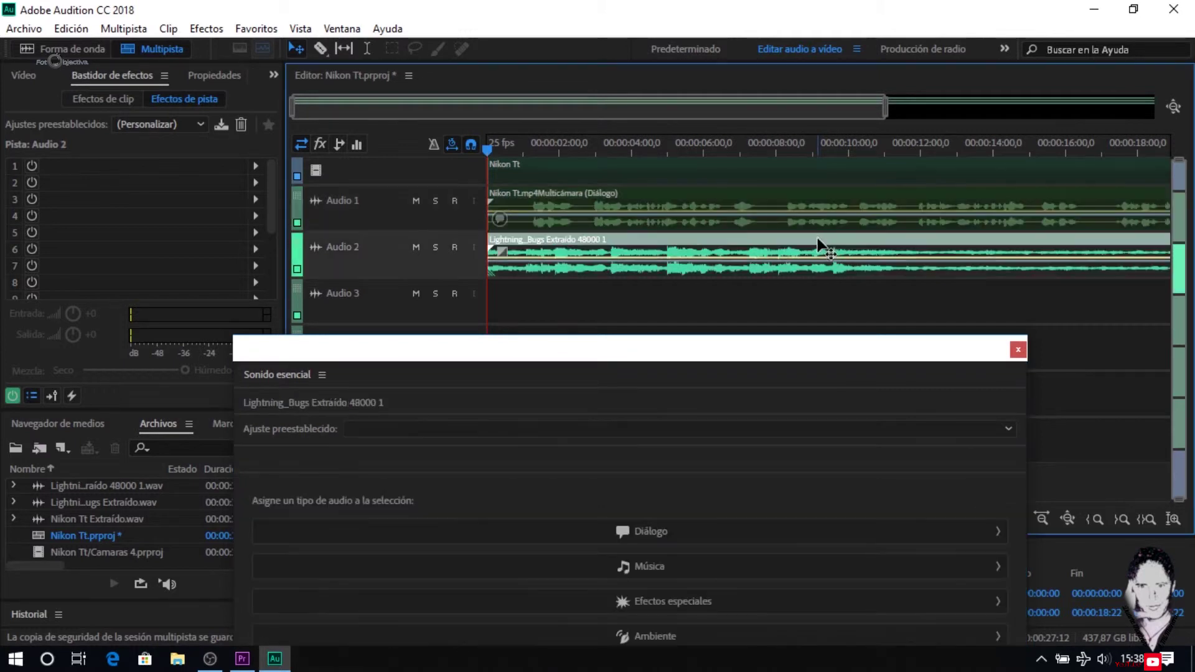
drag(820, 352, 839, 311)
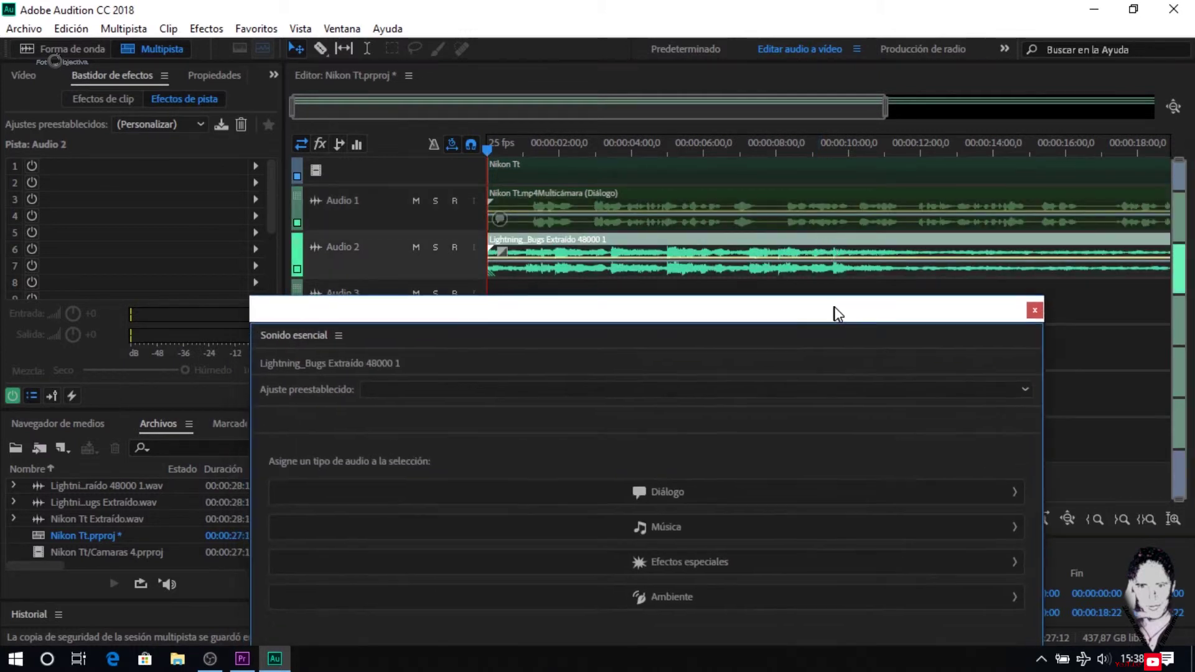
click(726, 521)
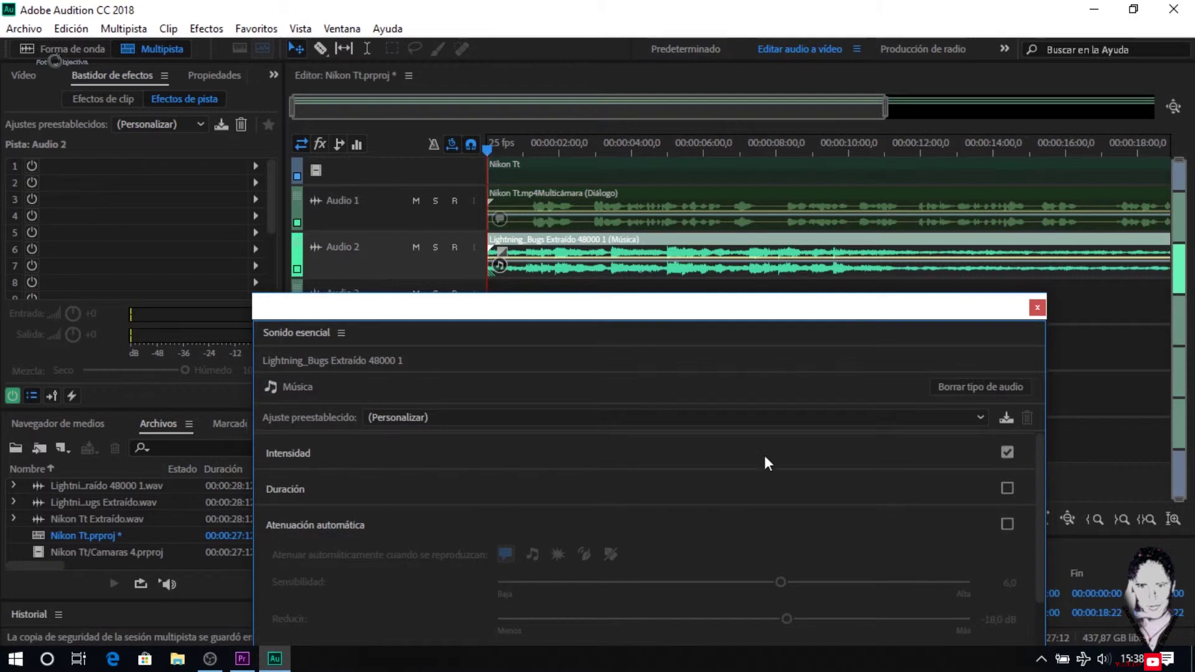
mouse_move(790, 315)
mouse_down()
mouse_move(767, 65)
mouse_move(782, 64)
mouse_up()
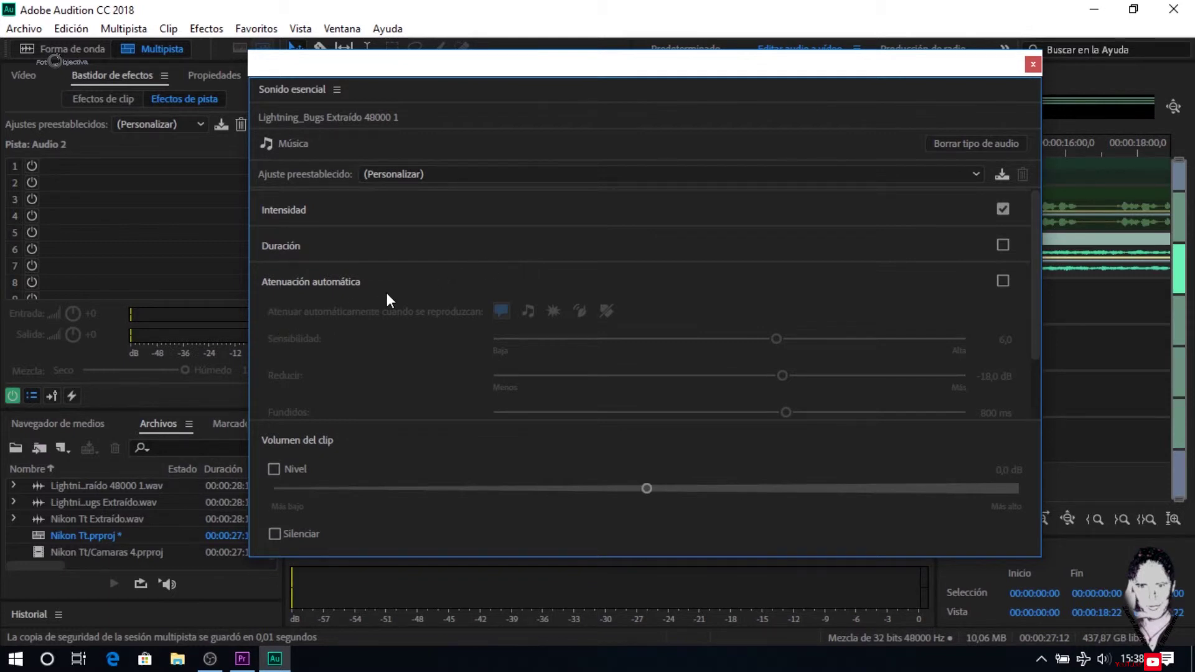
click(1003, 280)
drag(844, 66, 899, 349)
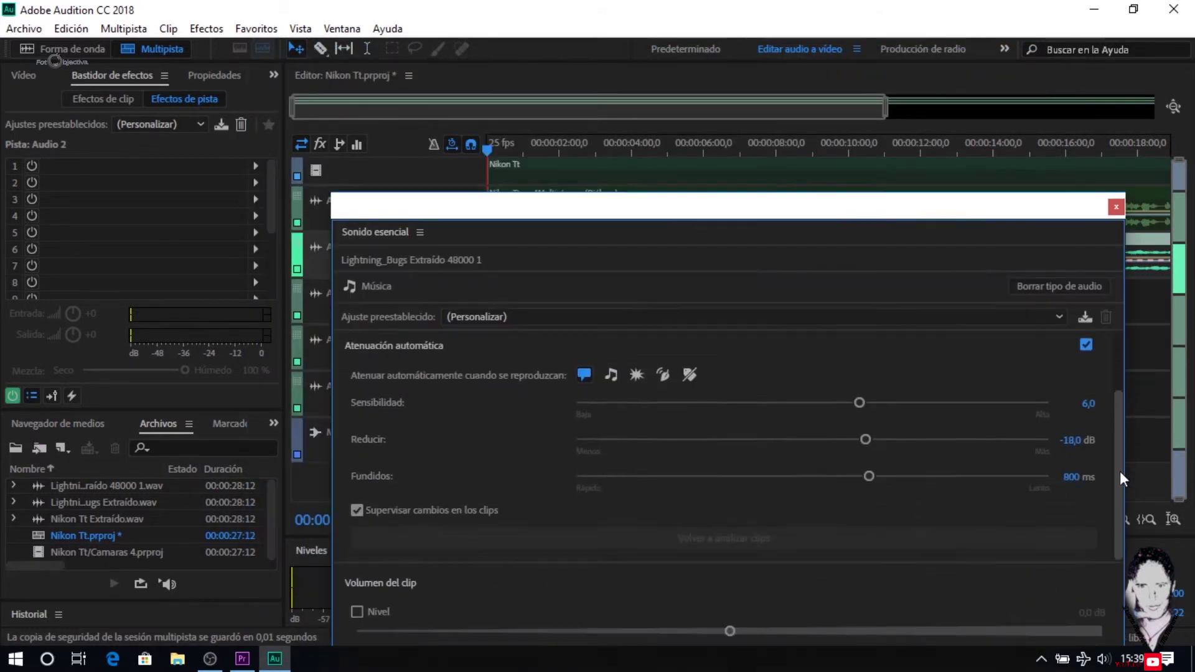
mouse_move(986, 231)
mouse_down()
mouse_move(830, 447)
mouse_move(845, 458)
mouse_up()
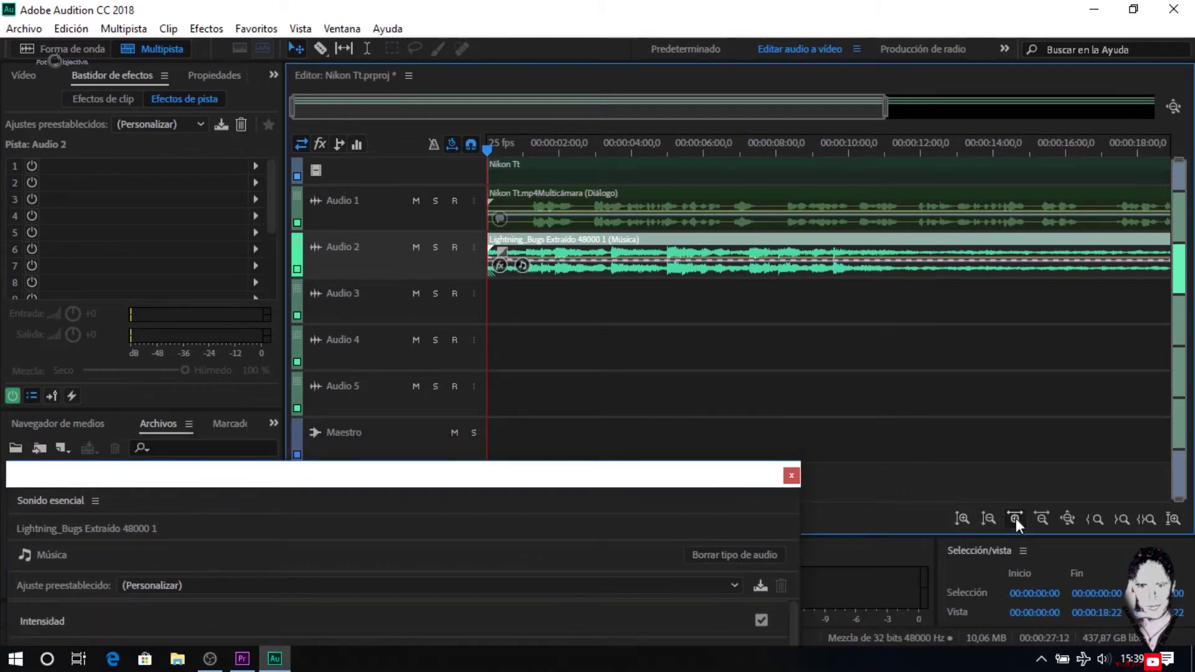
Export the ducked Audition session to Premiere Pro as Nikon Tt (Pistas AU).xml
click(1014, 518)
click(962, 518)
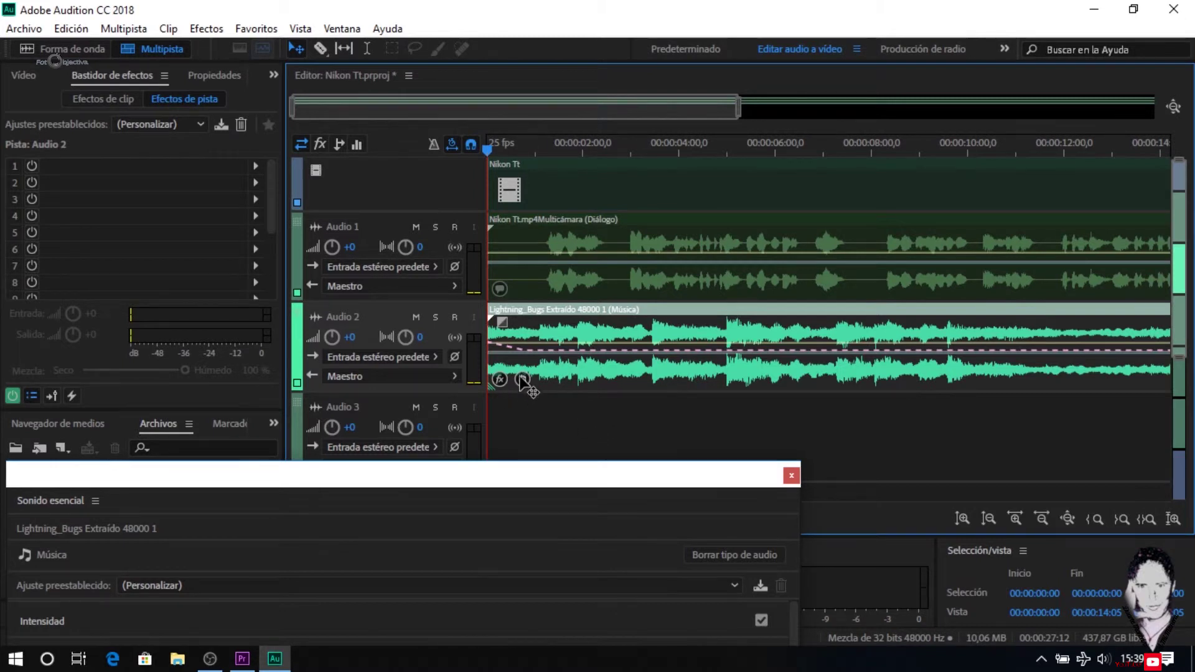
drag(577, 475, 909, 168)
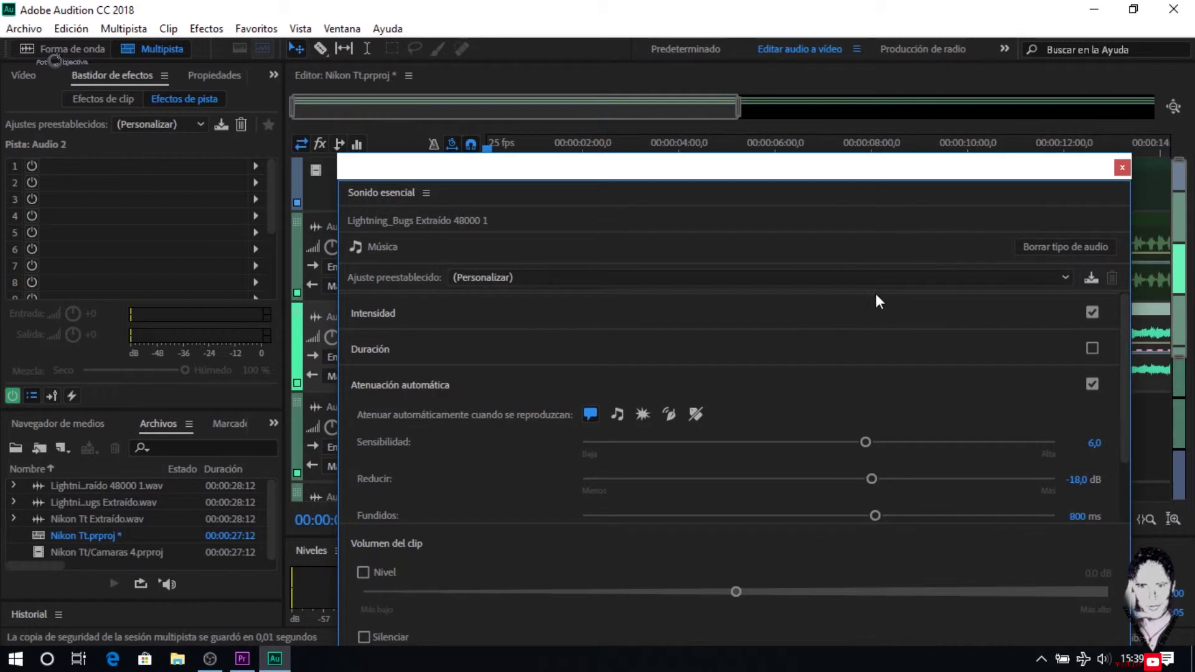
click(27, 30)
mouse_move(79, 367)
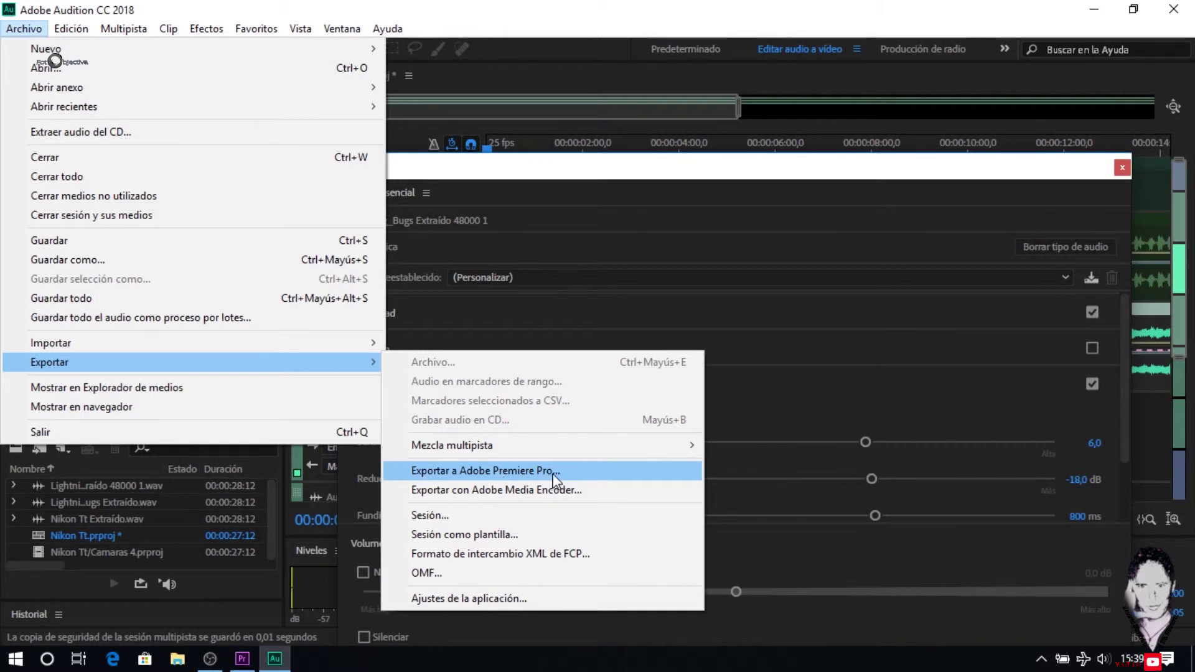
click(554, 474)
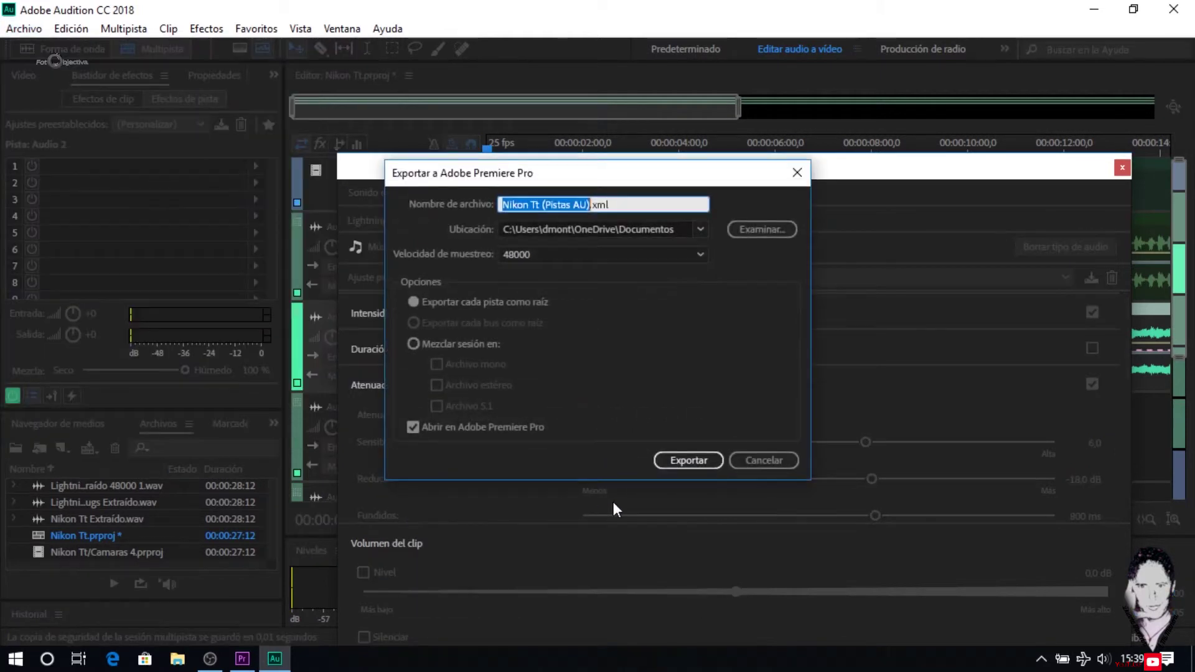
click(692, 460)
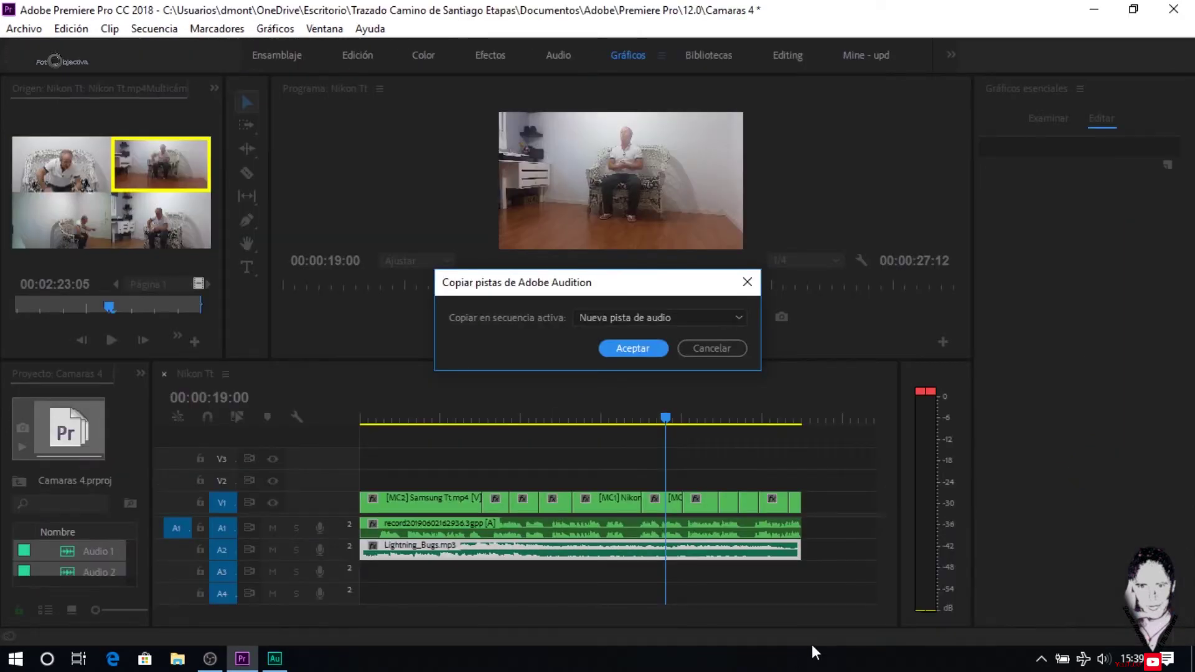
Copy the Audition tracks into Premiere on A4–A5, then select Lightning_Bugs.mp3 on A2
click(650, 347)
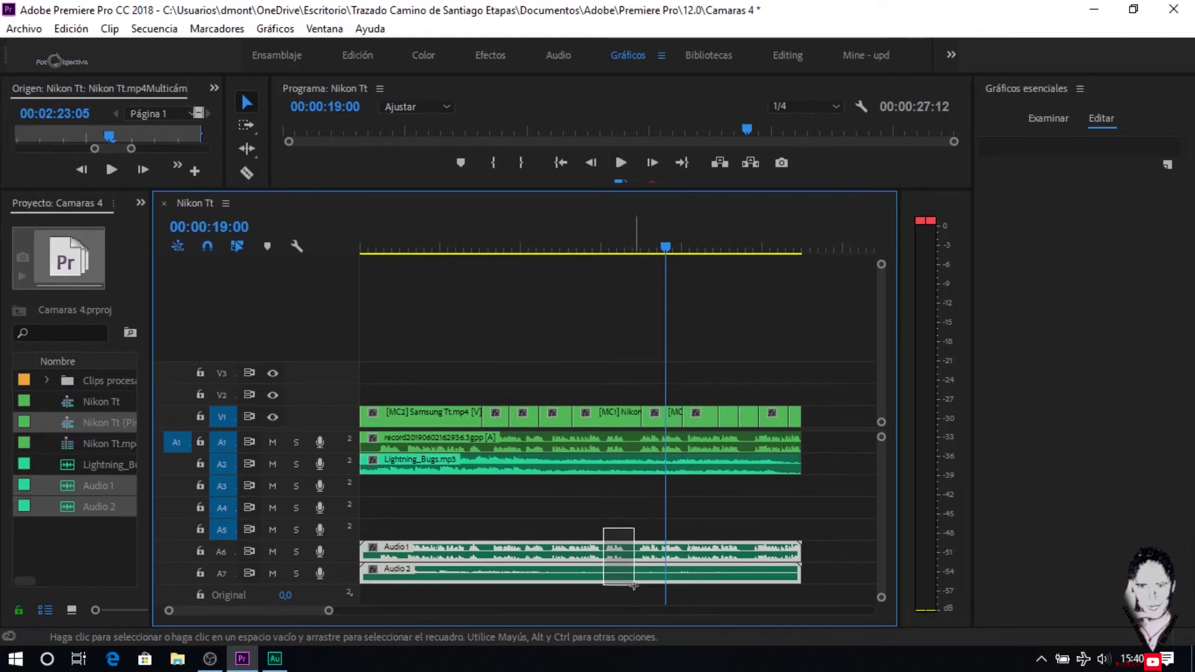
drag(529, 558, 529, 570)
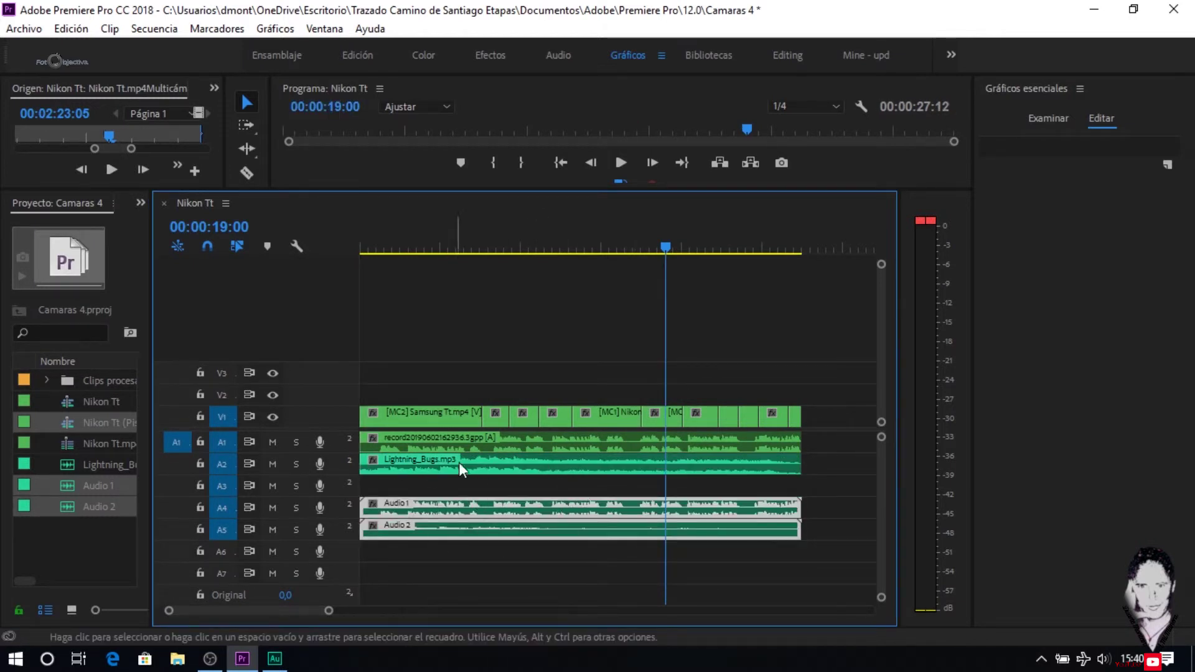
click(479, 465)
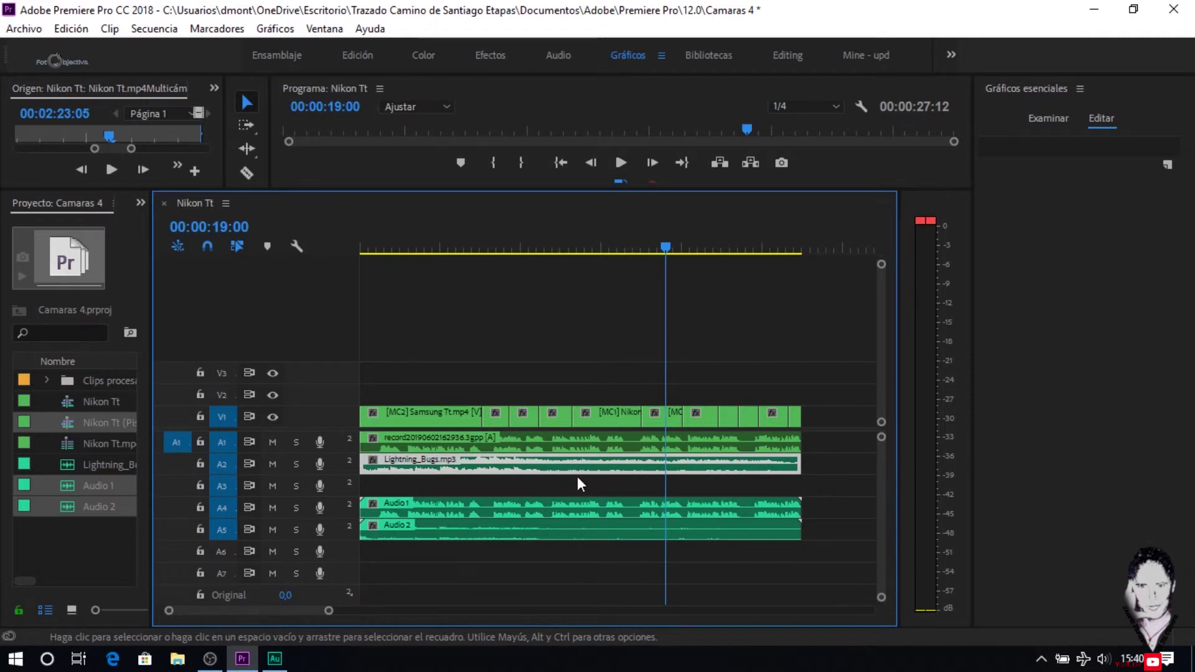
click(272, 464)
click(272, 464)
Delete Lightning_Bugs.mp3 and move the Audio 1 and Audio 2 mix clips up to A3–A4
key(Delete)
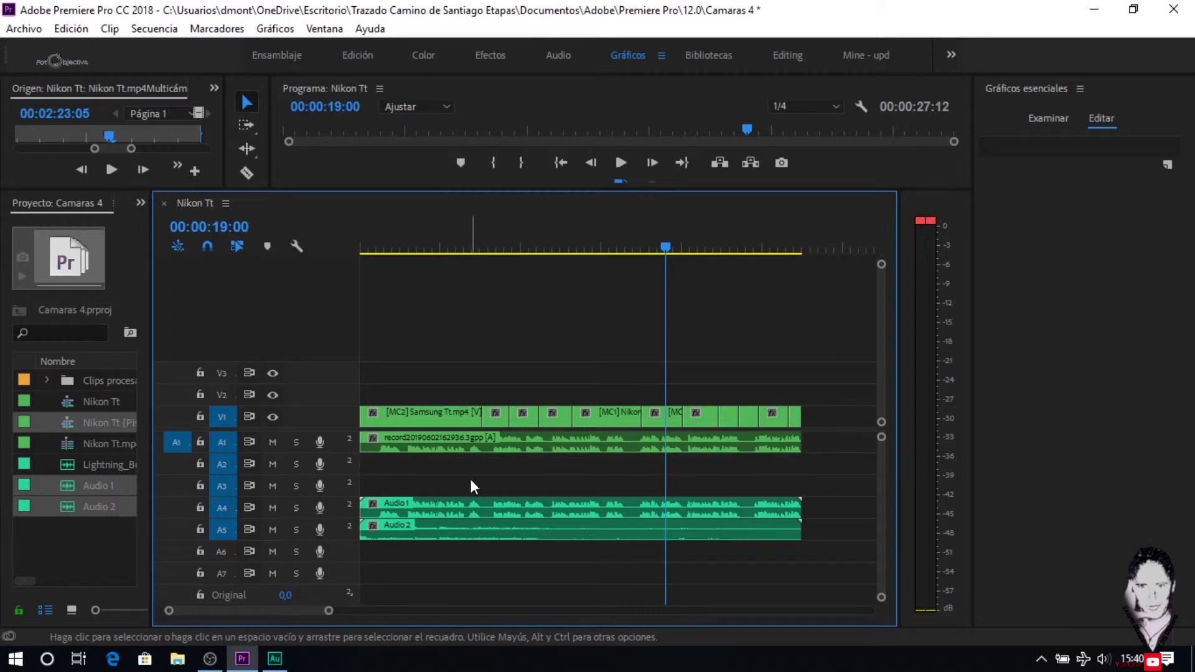
click(482, 529)
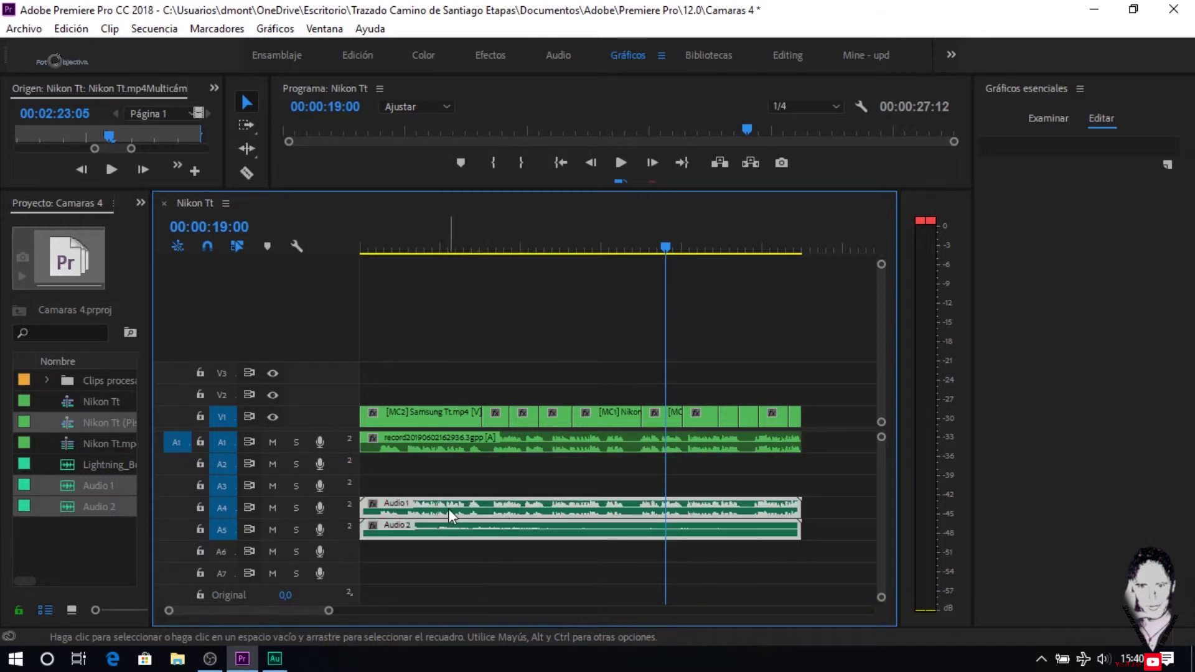
drag(448, 509, 448, 487)
Play the sequence from the start in an enlarged Program monitor
click(587, 186)
key(Home)
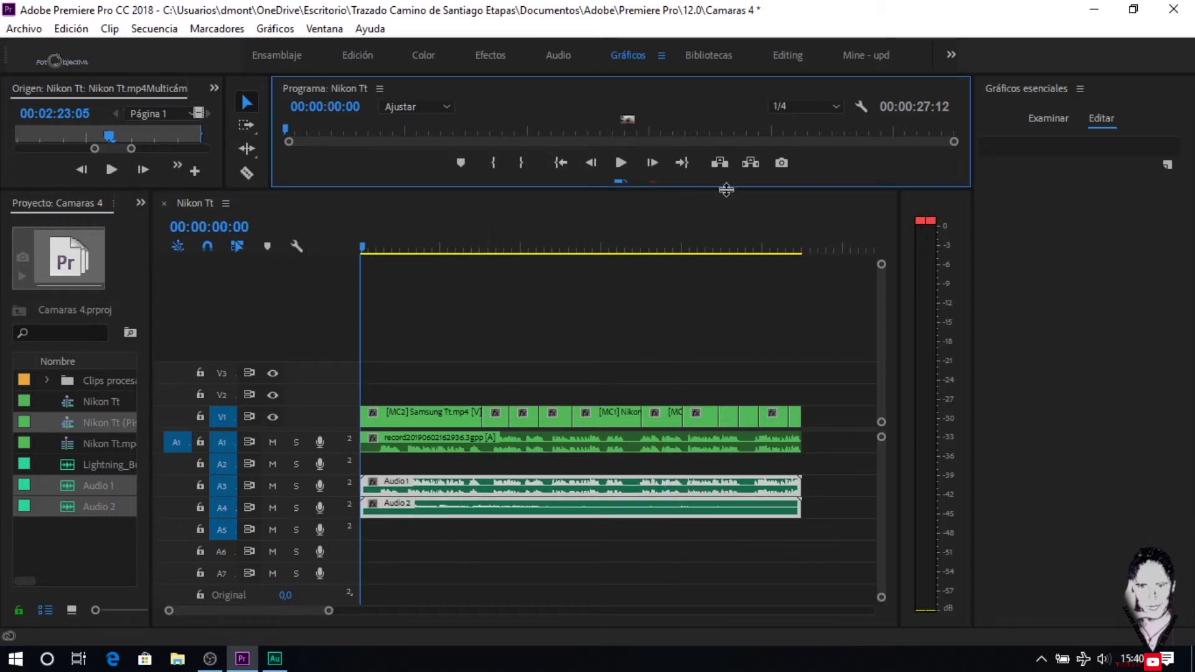
drag(724, 190, 724, 487)
key(space)
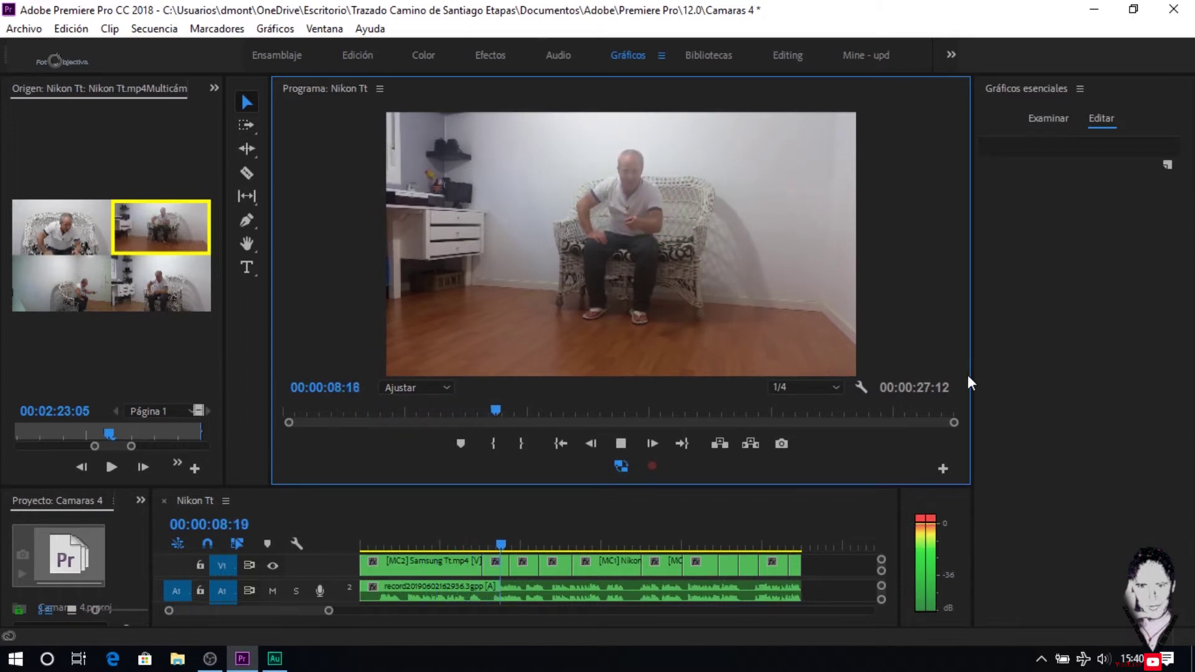
Let playback run to 00:00:27:12, then restore timeline track space and zoom the timeline out
key(XF86AudioLowerVolume)
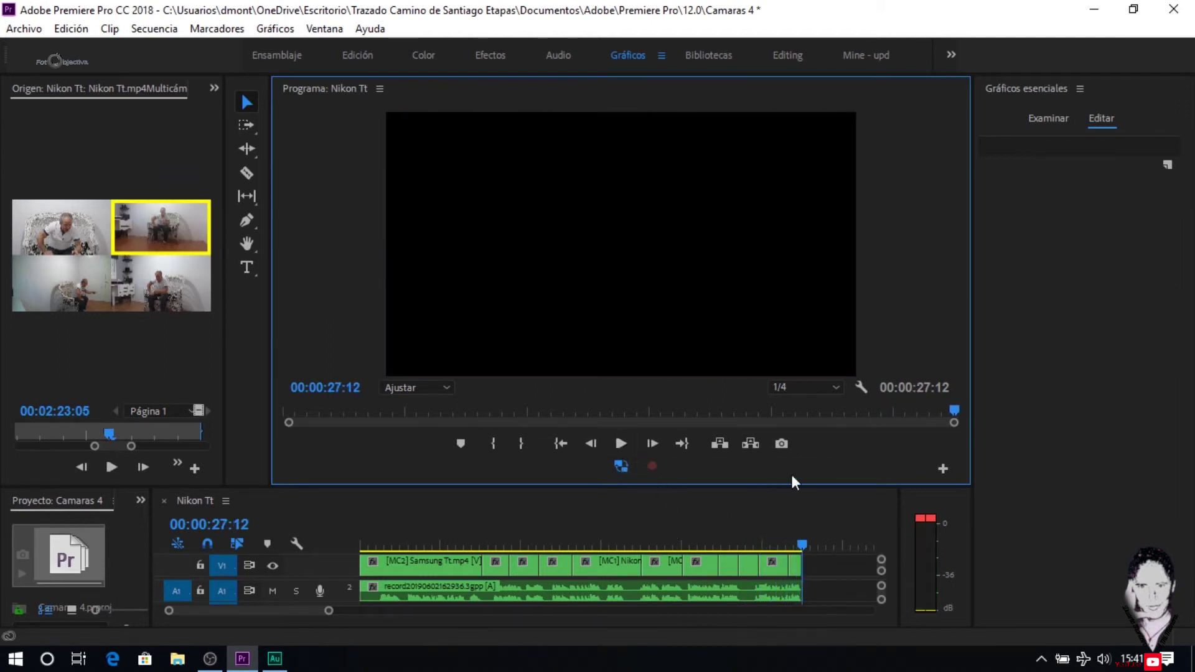
drag(802, 488, 809, 321)
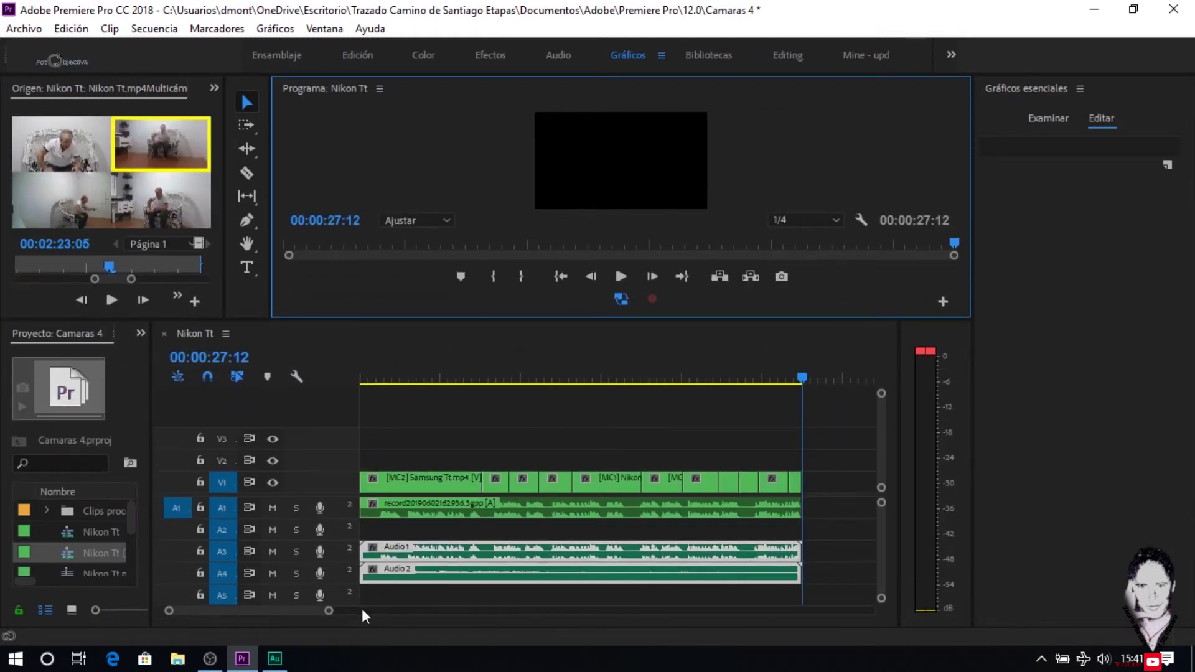
drag(329, 611, 466, 628)
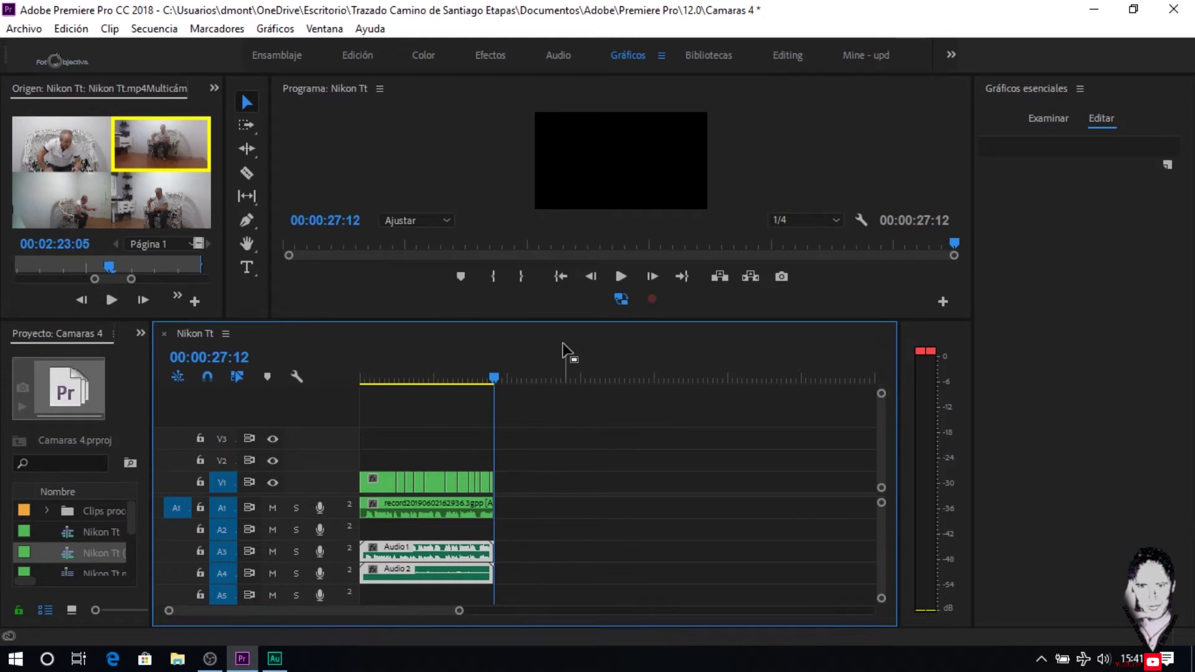
Mark In and Out points spanning the whole Nikon Tt sequence
click(533, 296)
key(Home)
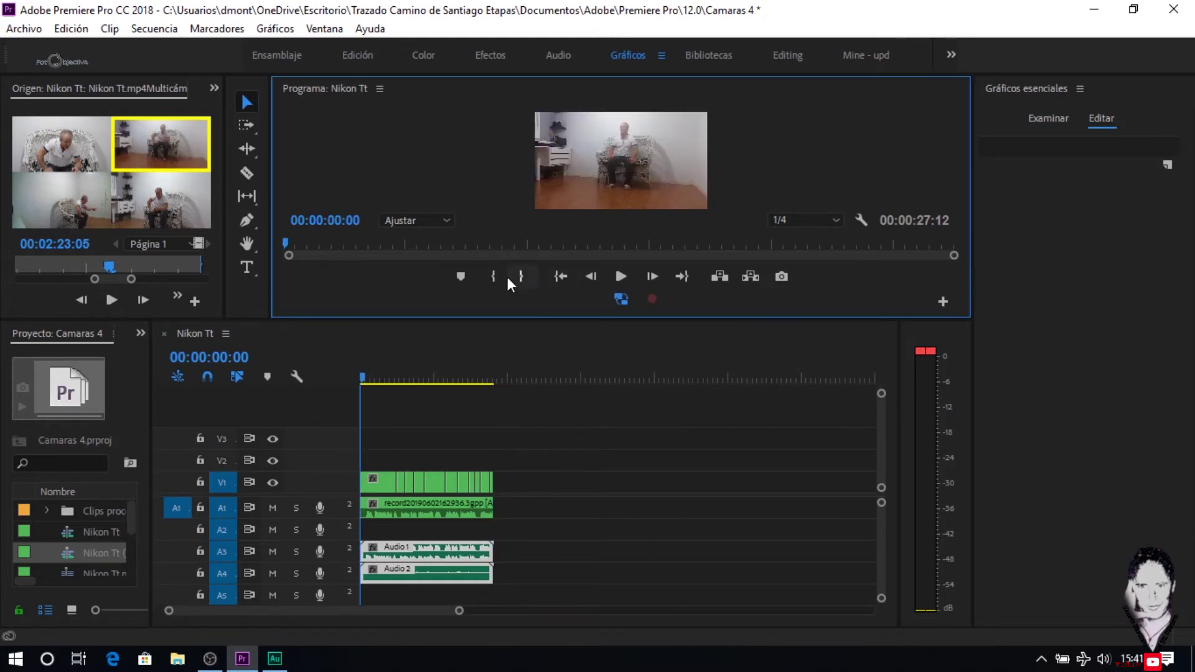
key(End)
key(o)
Open Export Media settings and name the H.264 output file Camaras 4
click(24, 29)
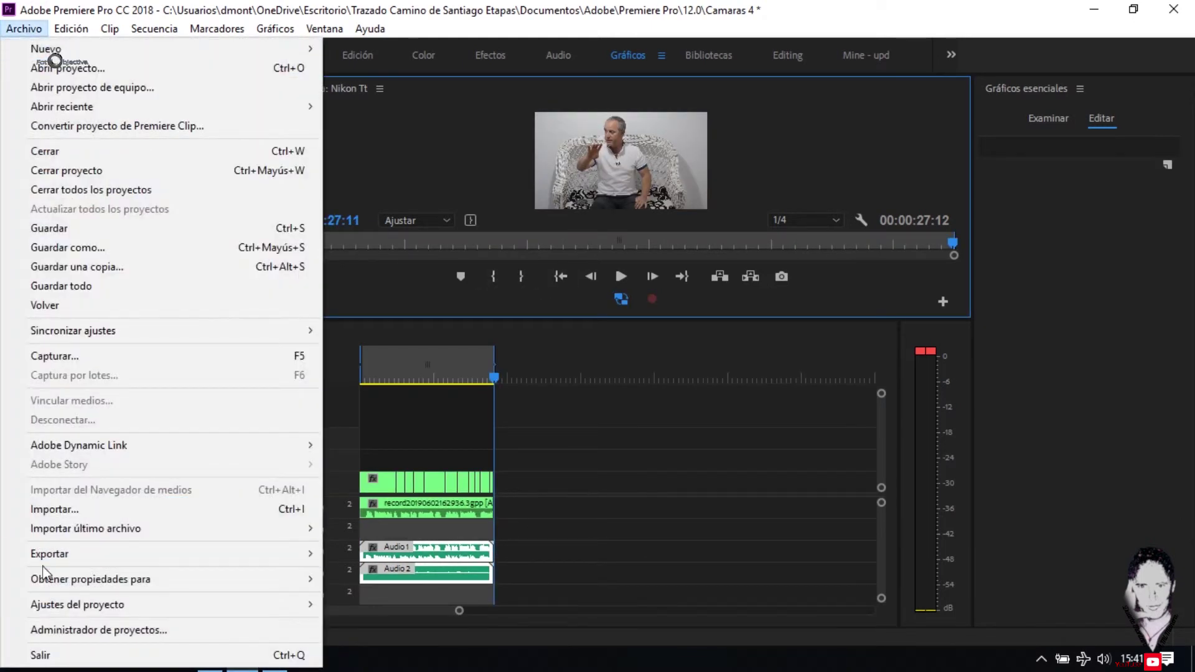
mouse_move(53, 556)
click(386, 341)
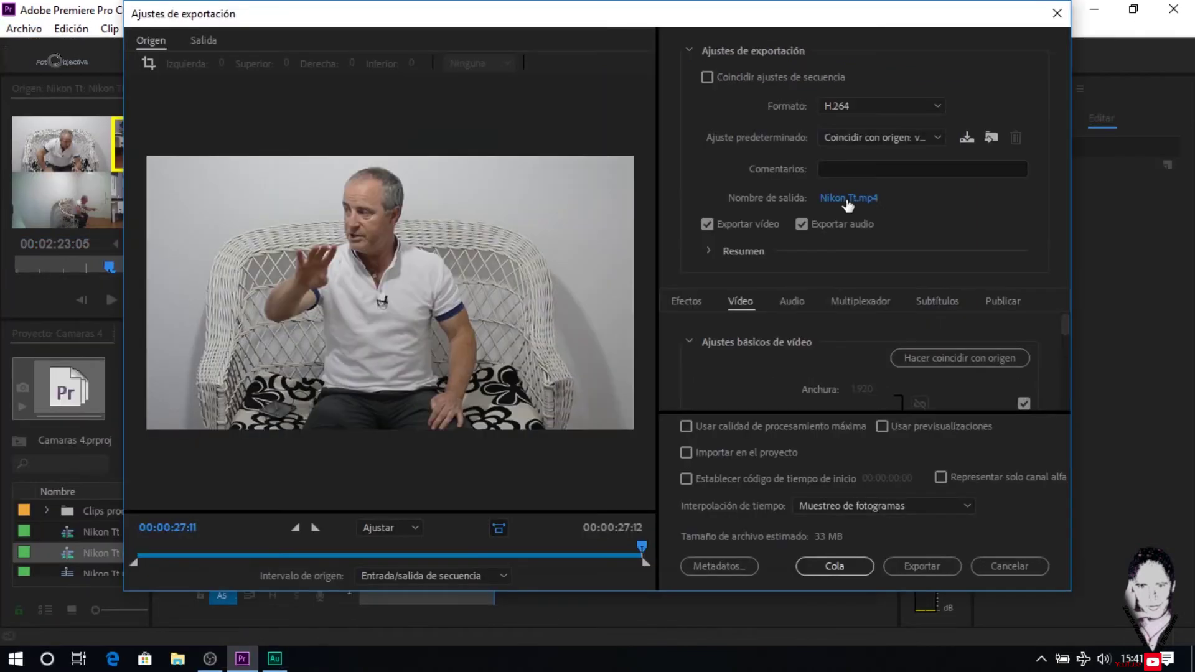
click(847, 199)
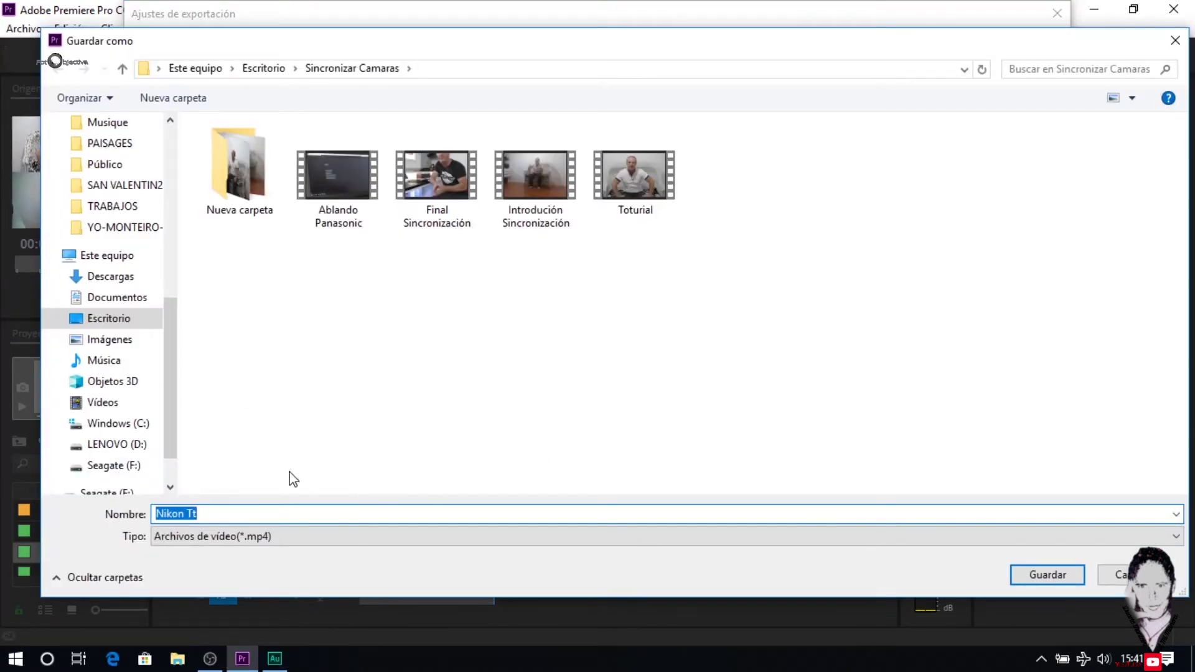
text(Camaras 4)
click(1047, 575)
click(942, 566)
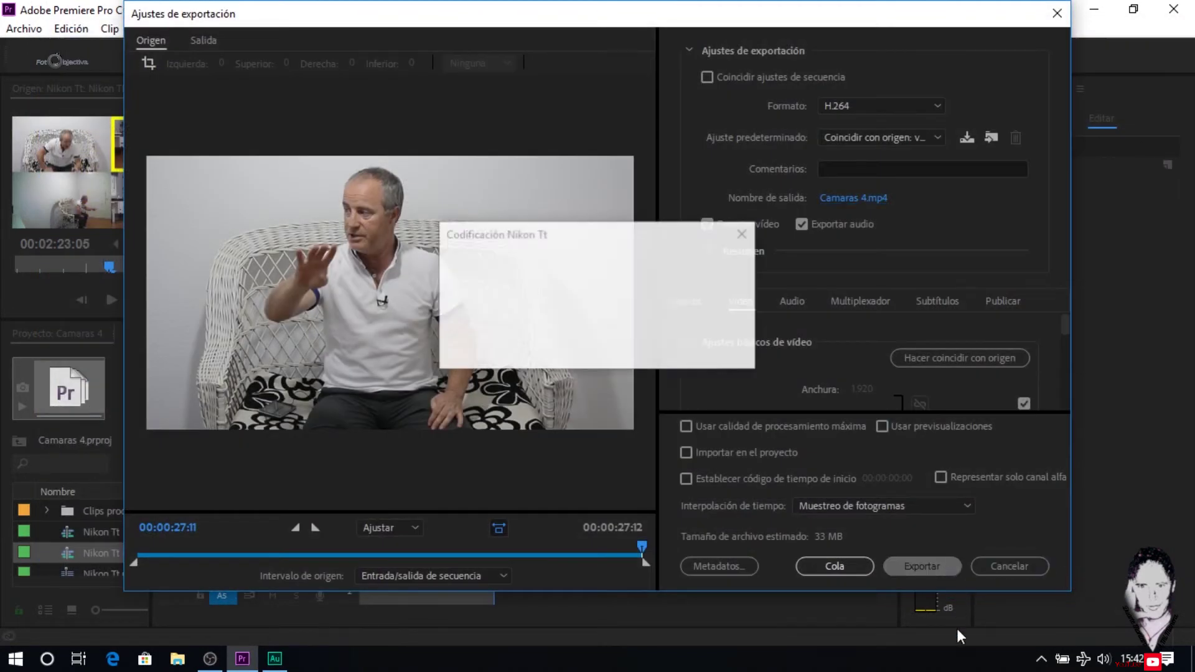